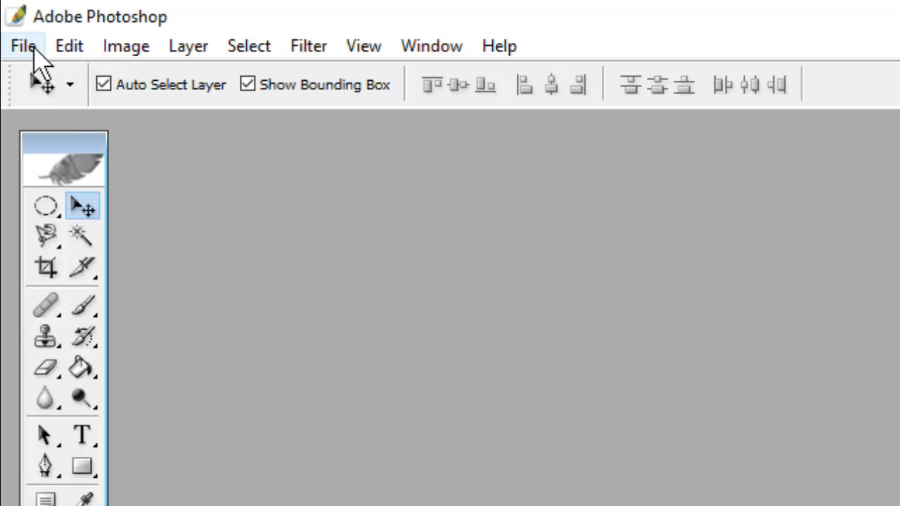
Step: Create a new 1280 x 720 pixel document at 300 pixels/inch in RGB Color with white contents, and move its window aside
left_click(33, 50)
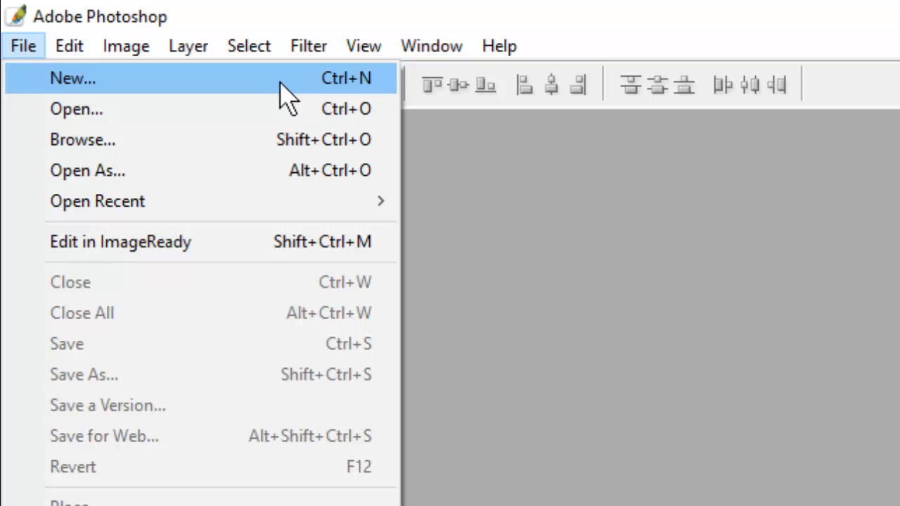
left_click(193, 90)
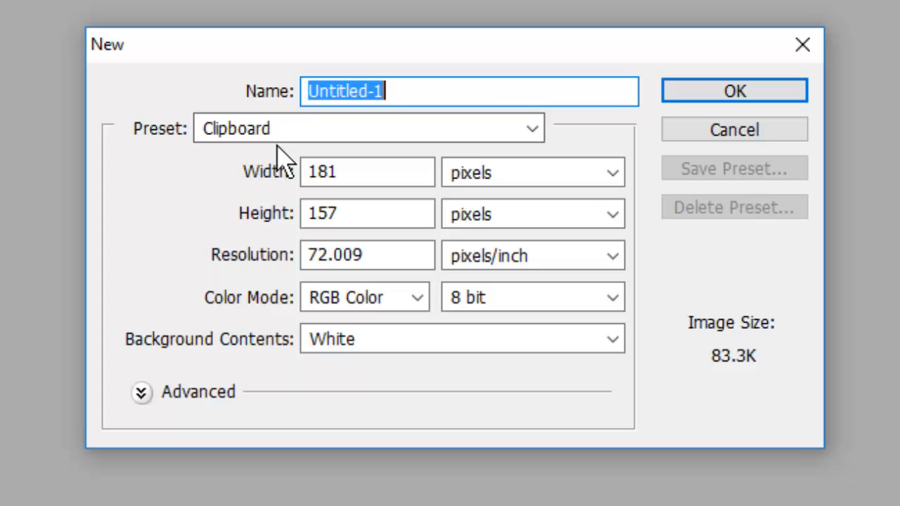
left_click(536, 133)
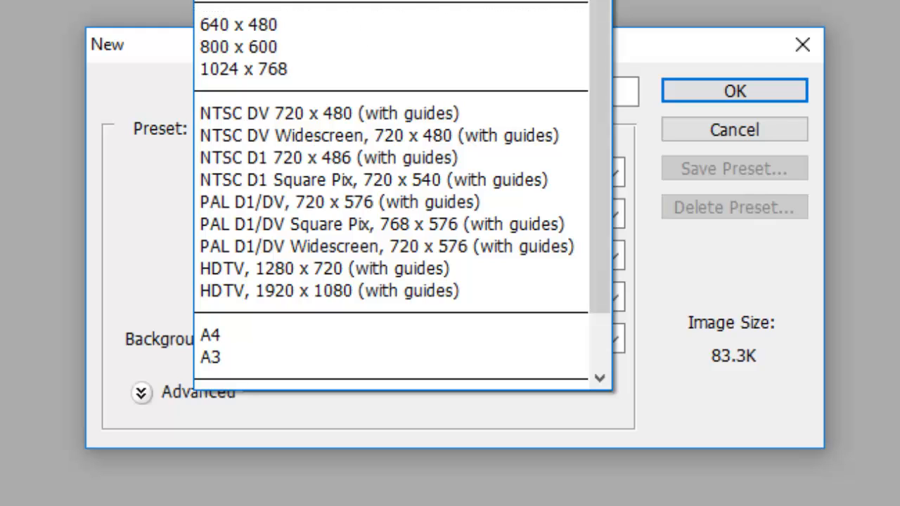
key("Escape")
key("Tab")
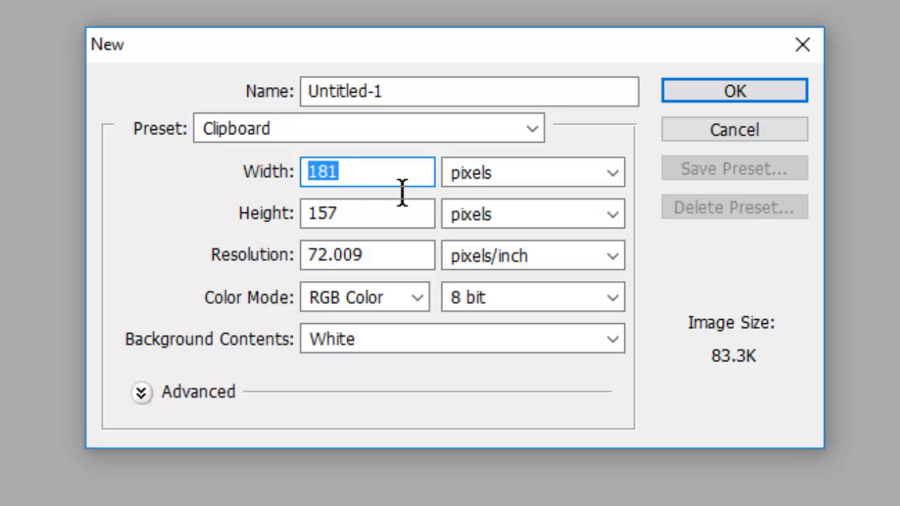
type("1280")
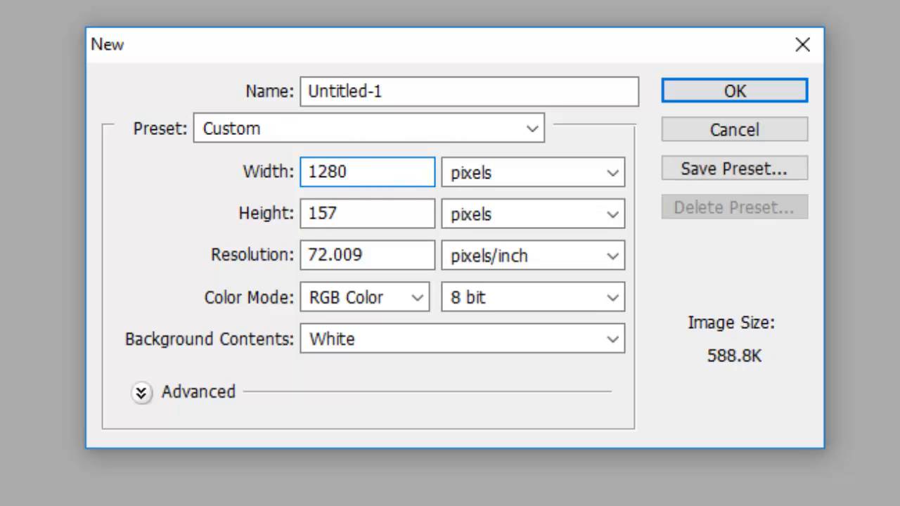
left_click_drag(389, 227, 312, 243)
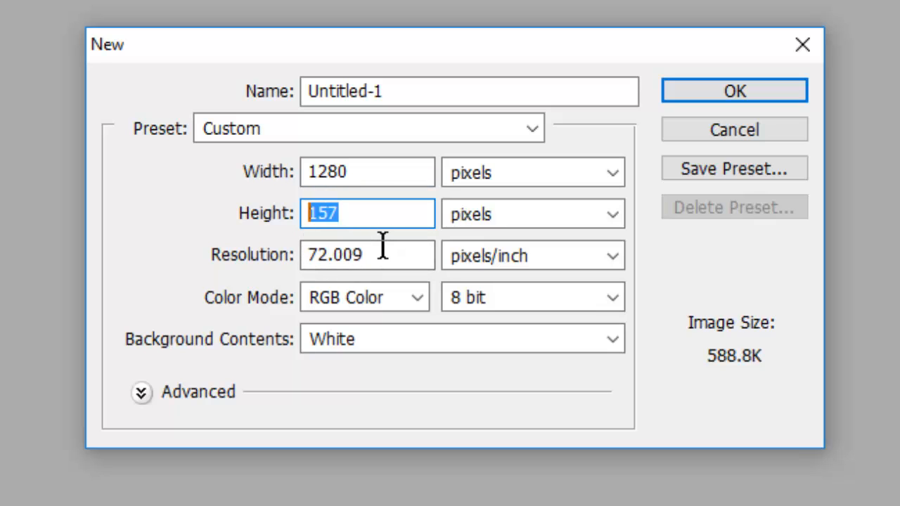
type("720")
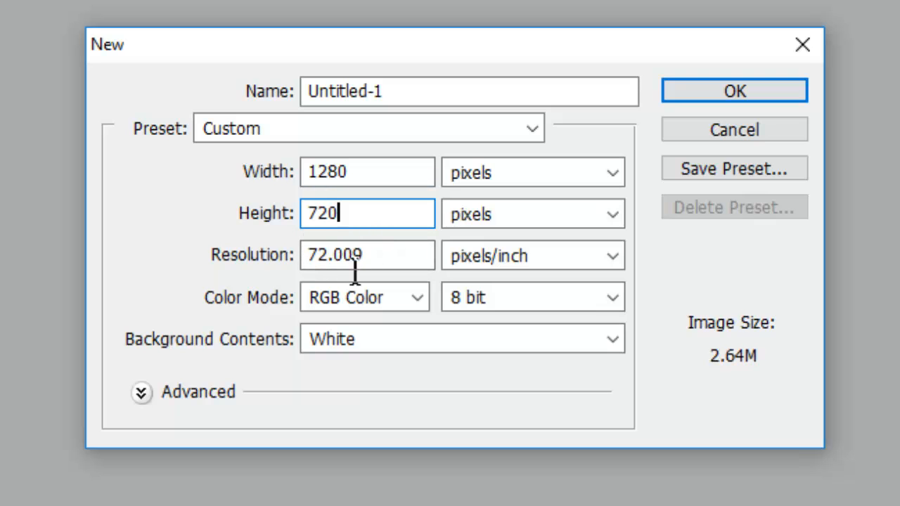
key("Tab")
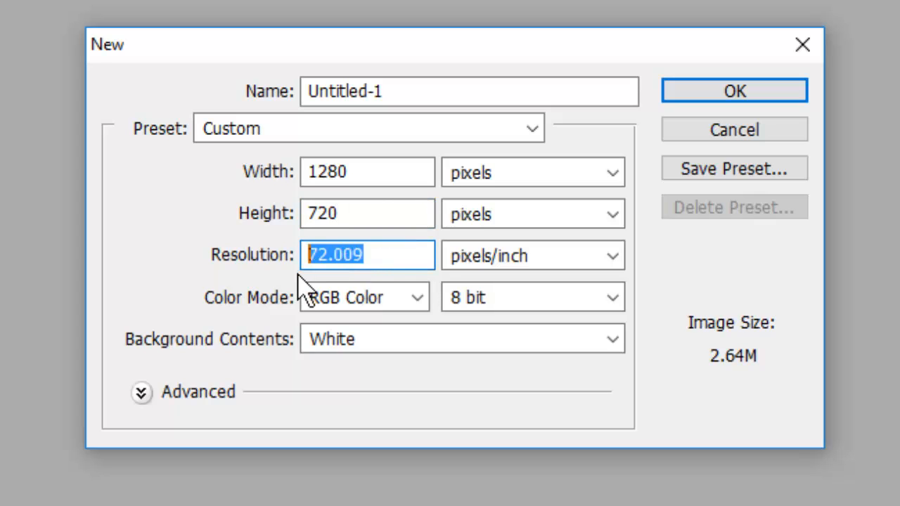
type("300")
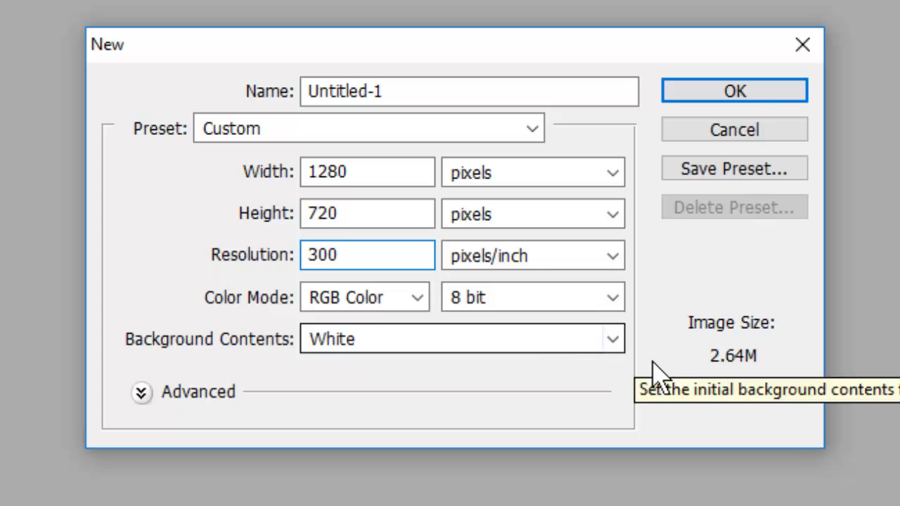
left_click(749, 98)
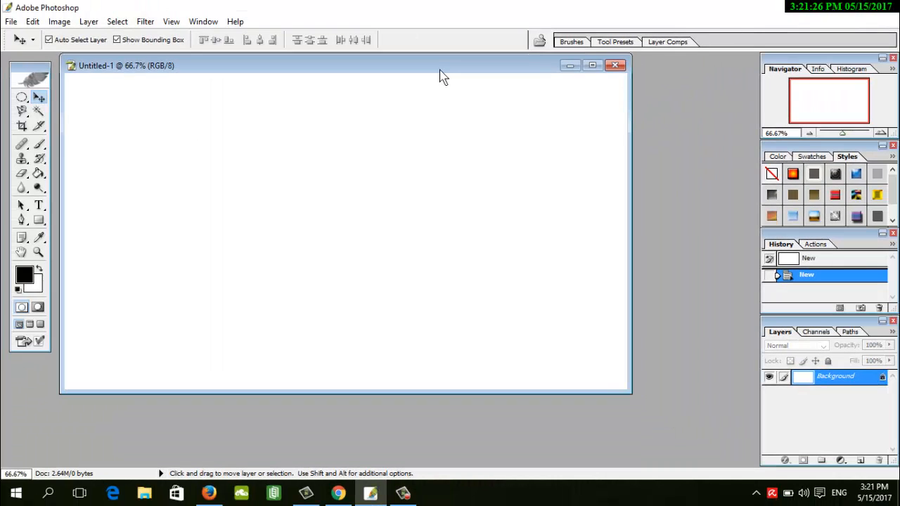
left_click_drag(443, 74, 517, 87)
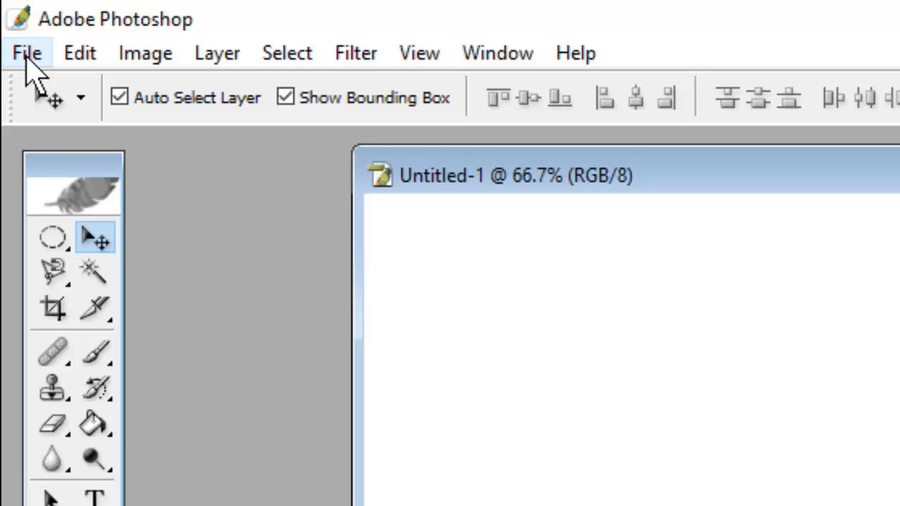
Step: Open index.jpg from the Desktop and reposition its window
left_click(28, 56)
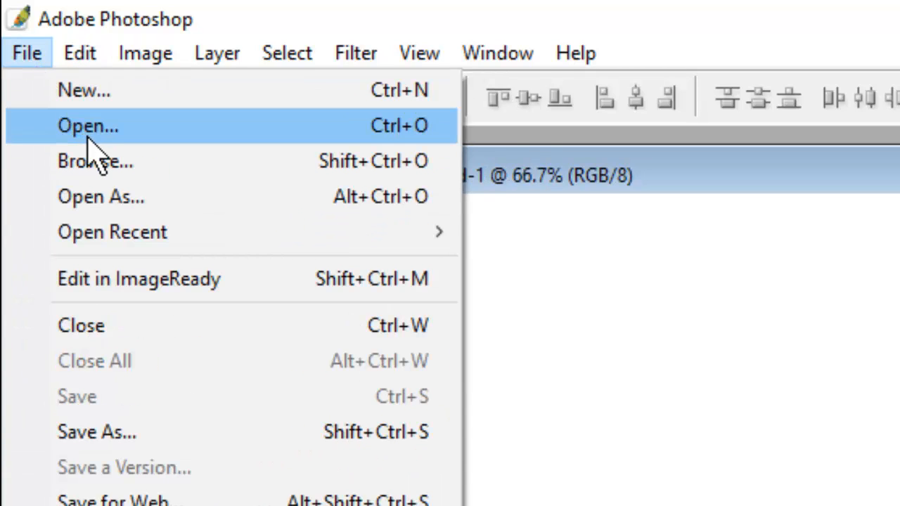
left_click(261, 132)
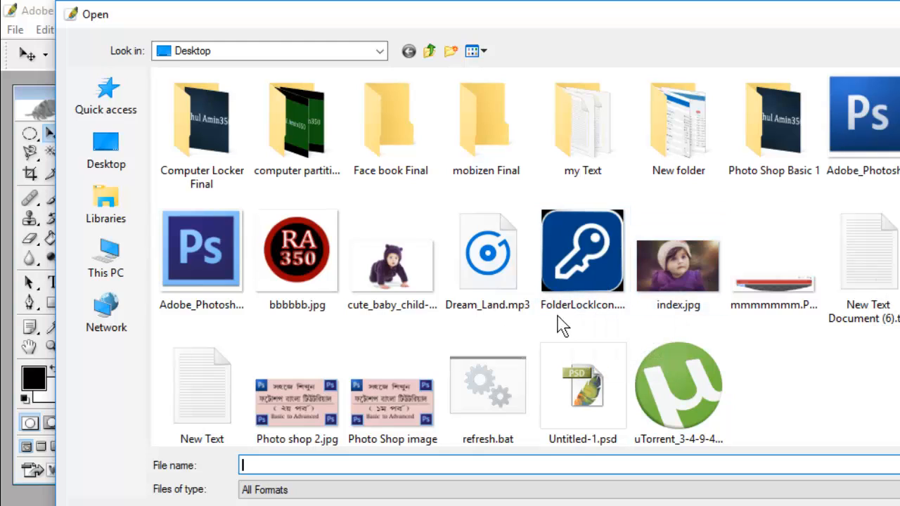
left_click(685, 268)
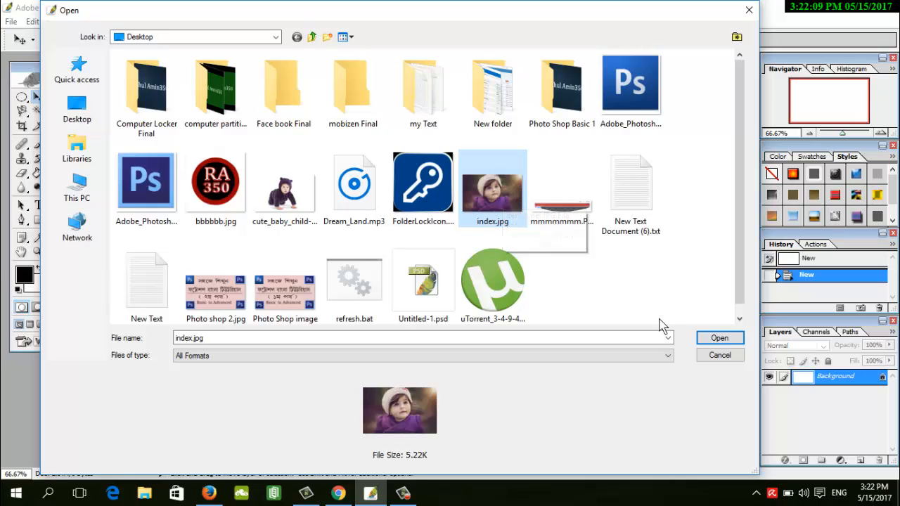
left_click(719, 342)
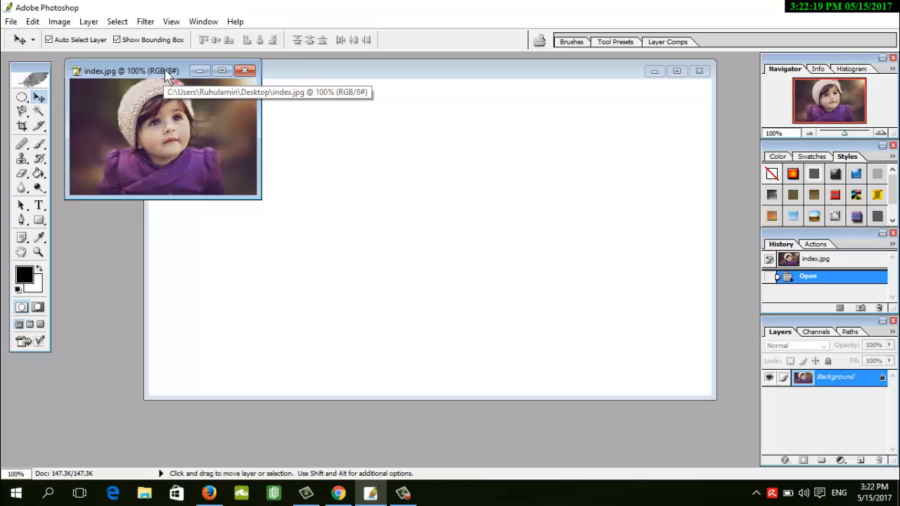
left_click_drag(166, 74, 195, 80)
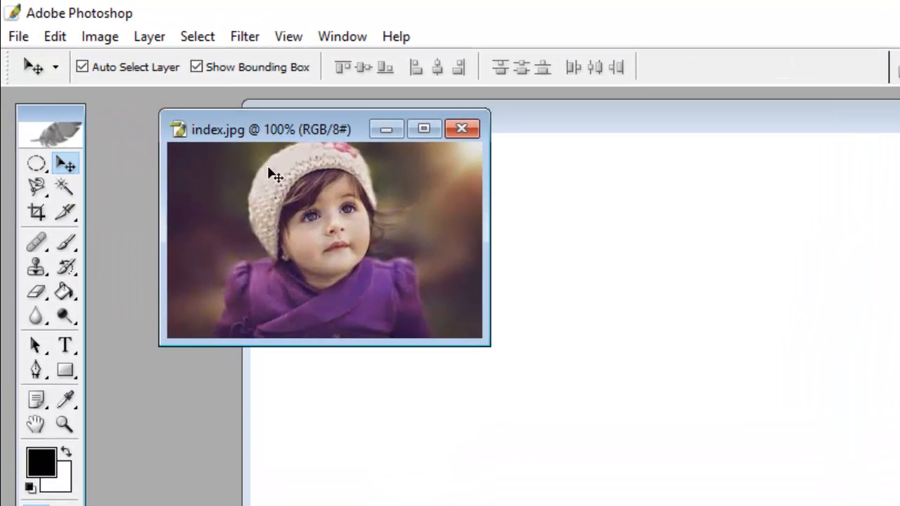
Step: Select a rectangular area around the girl's head and shoulders in index.jpg with the Rectangular Marquee tool
left_click(38, 165)
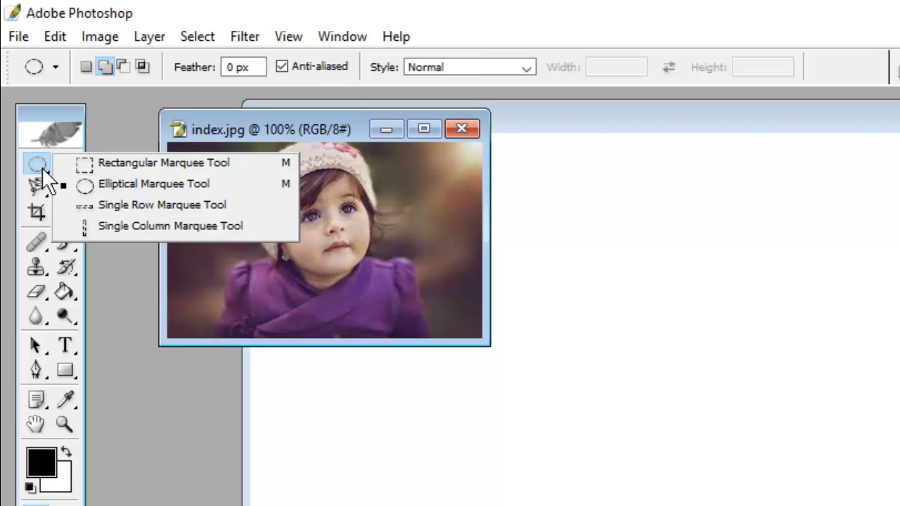
left_click(110, 162)
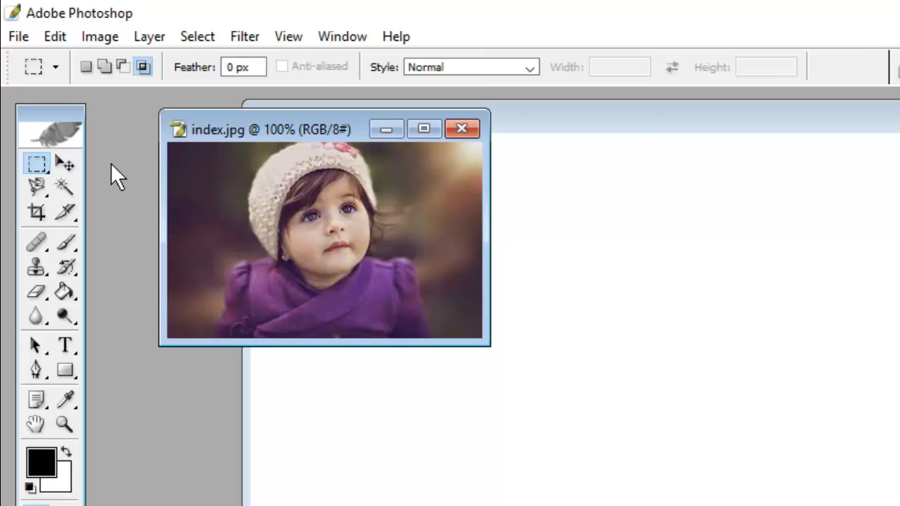
left_click(44, 172)
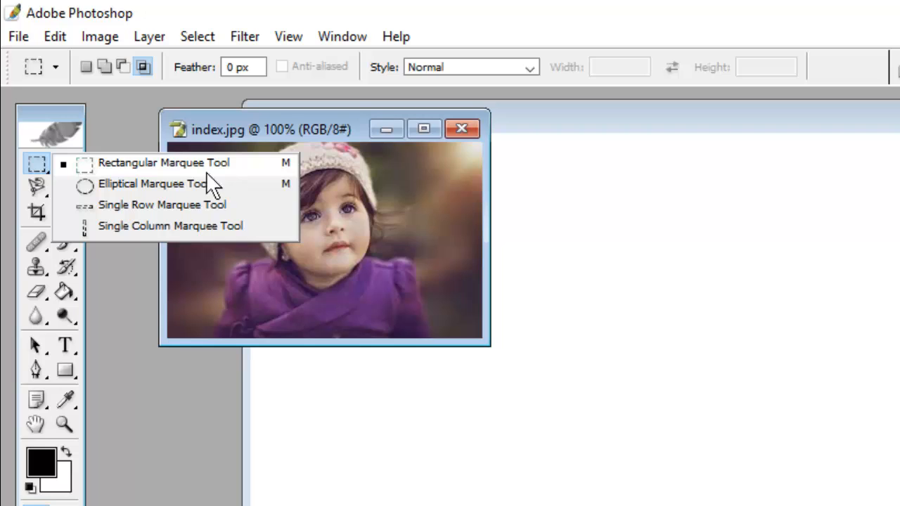
left_click(172, 166)
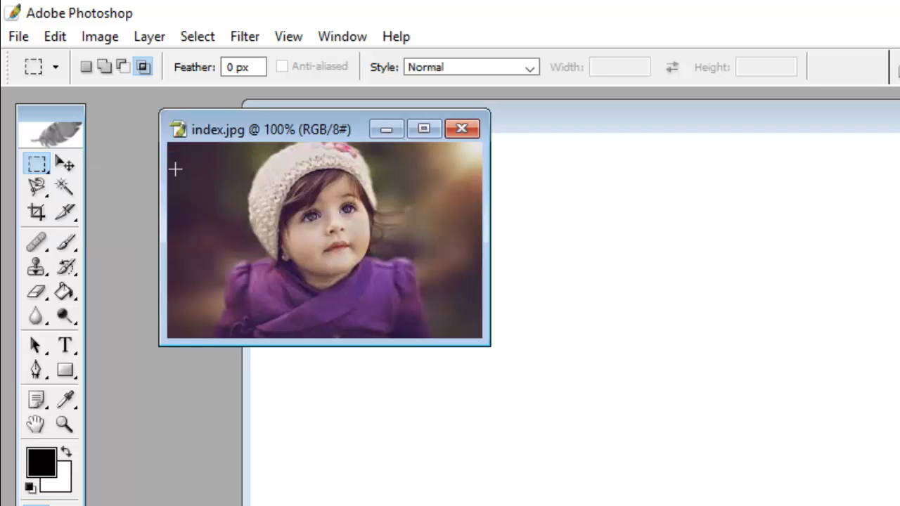
left_click_drag(342, 125, 305, 102)
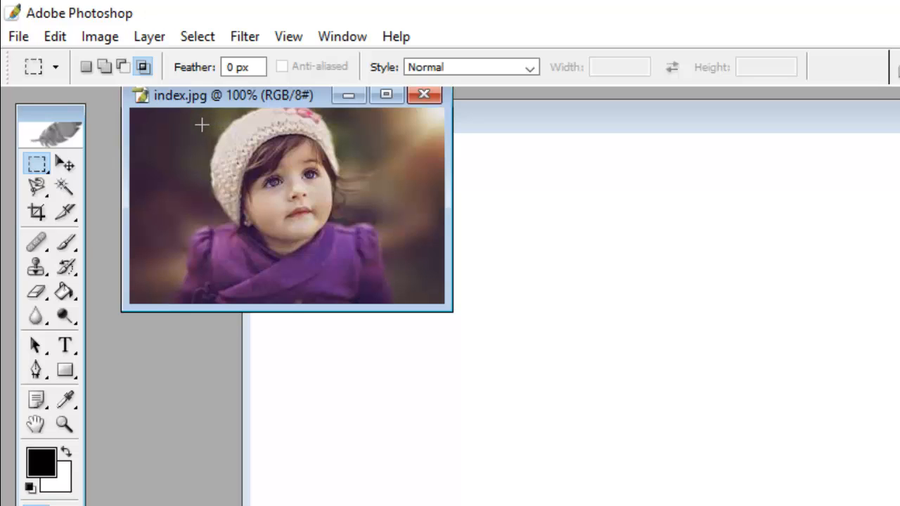
left_click_drag(196, 118, 367, 285)
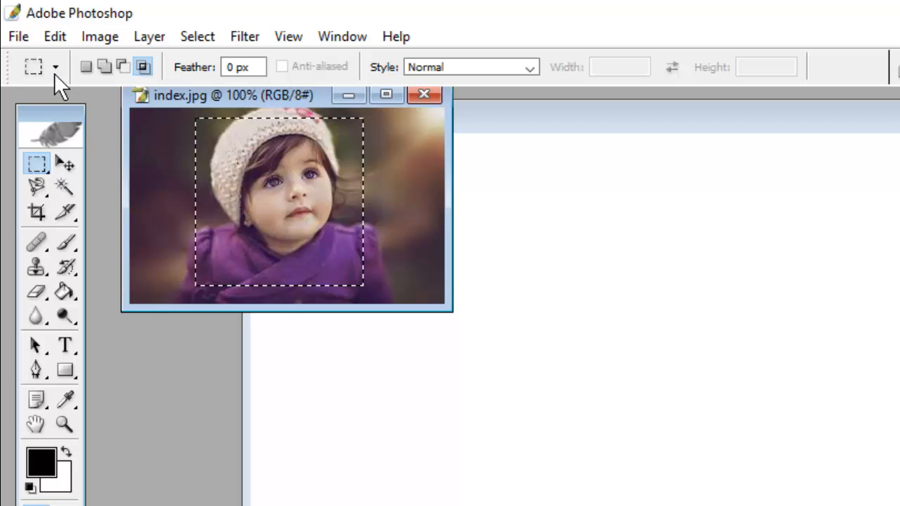
Step: Copy the selected area of index.jpg and paste it into the maximized Untitled-1 document
left_click(55, 37)
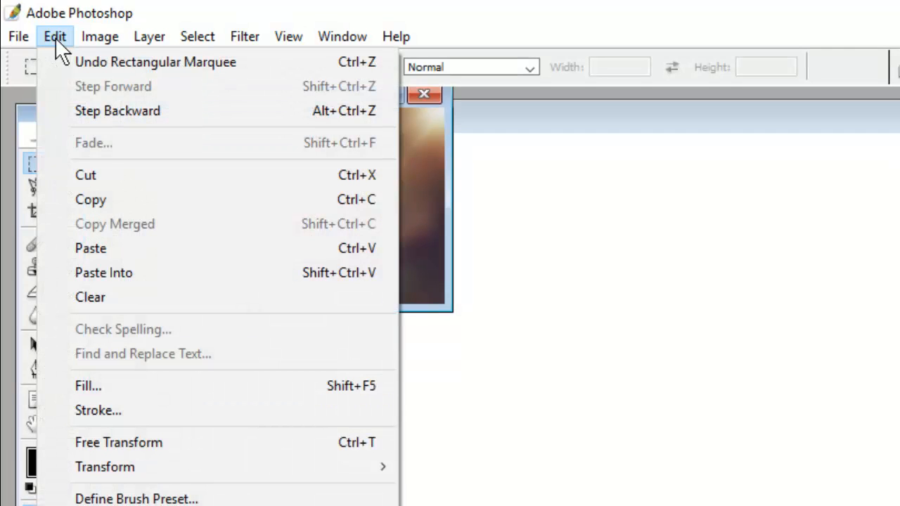
left_click(113, 201)
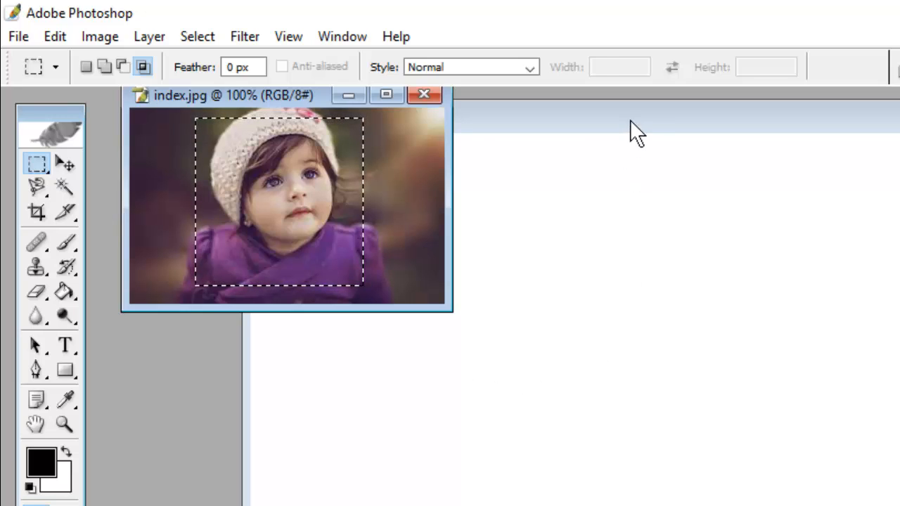
left_click(883, 142)
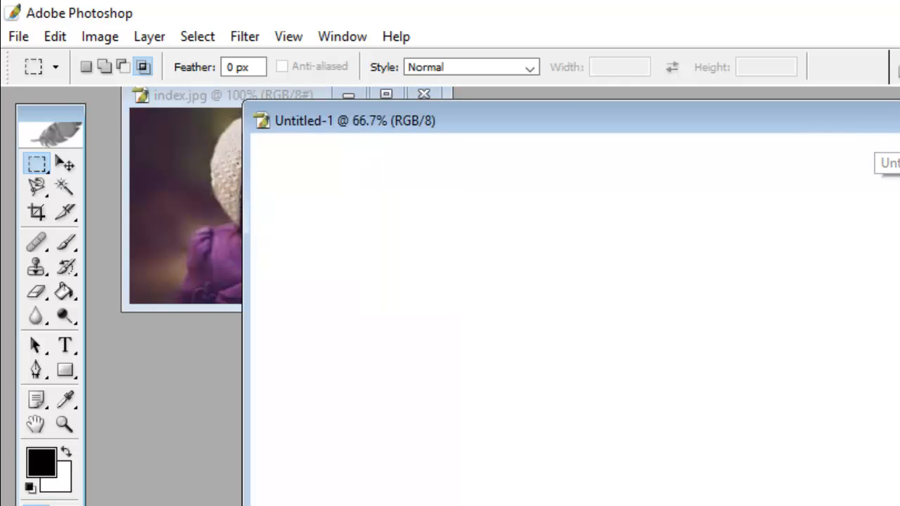
double_click(878, 132)
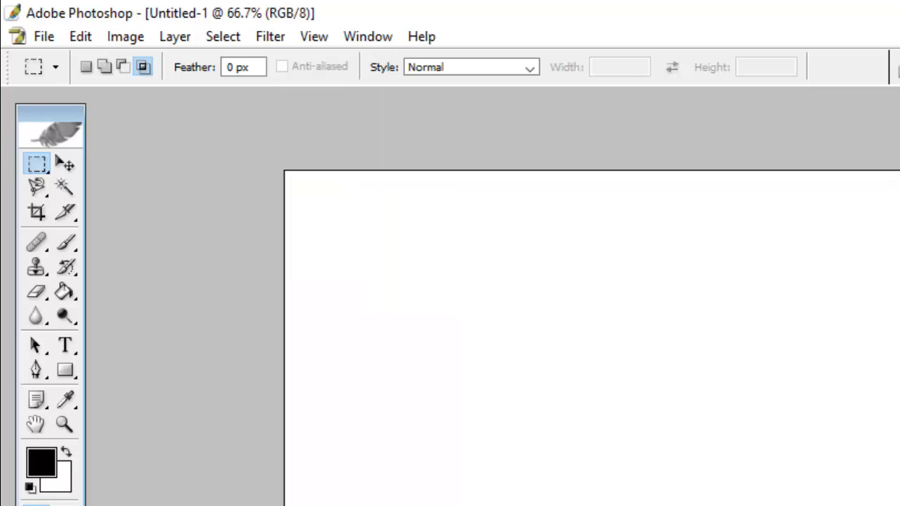
left_click(81, 39)
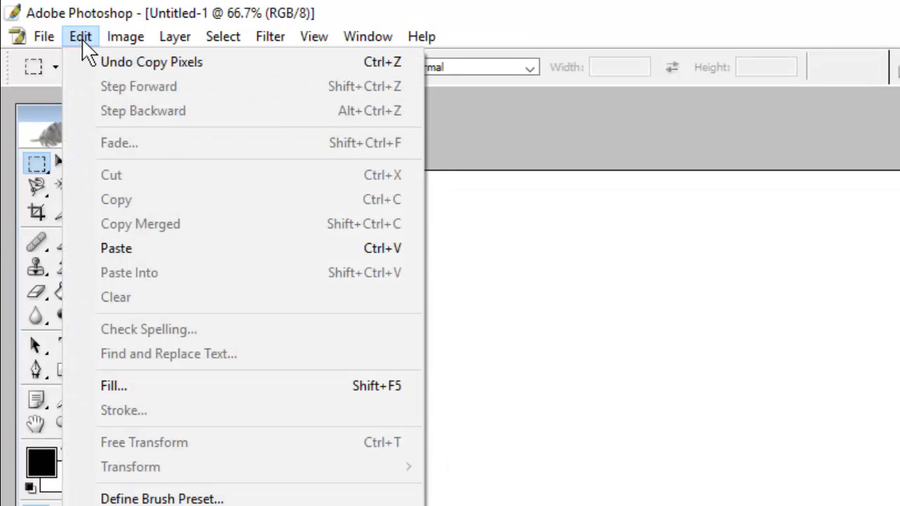
left_click(145, 248)
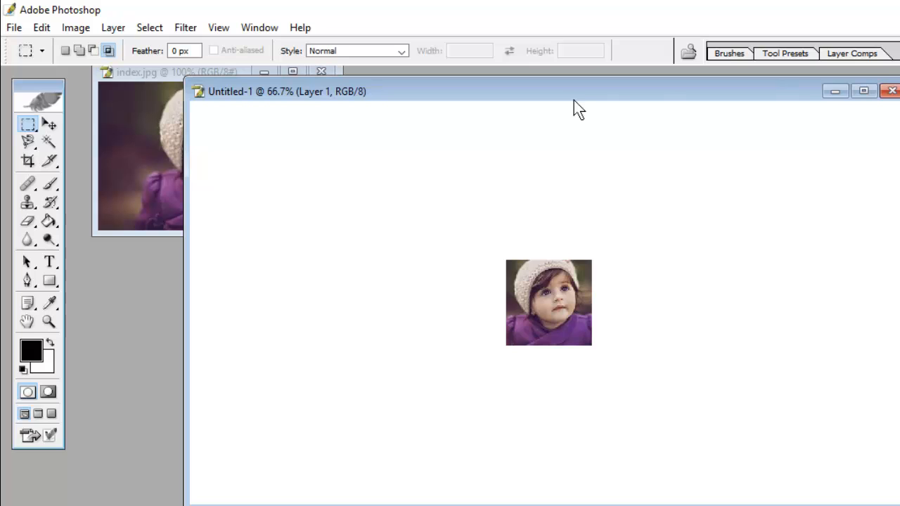
Step: Move the Untitled-1 window off index.jpg and clear the rectangular selection in index.jpg
left_click_drag(574, 109, 640, 240)
left_click(175, 81)
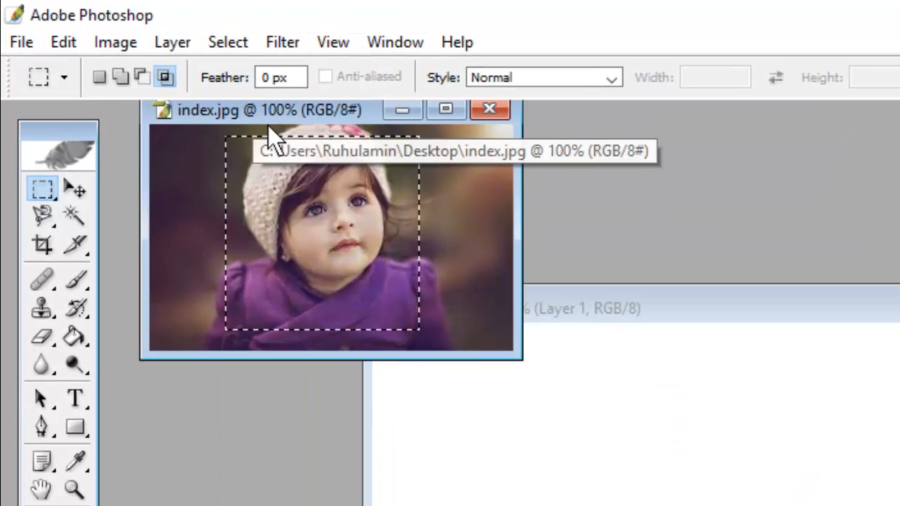
left_click(265, 183)
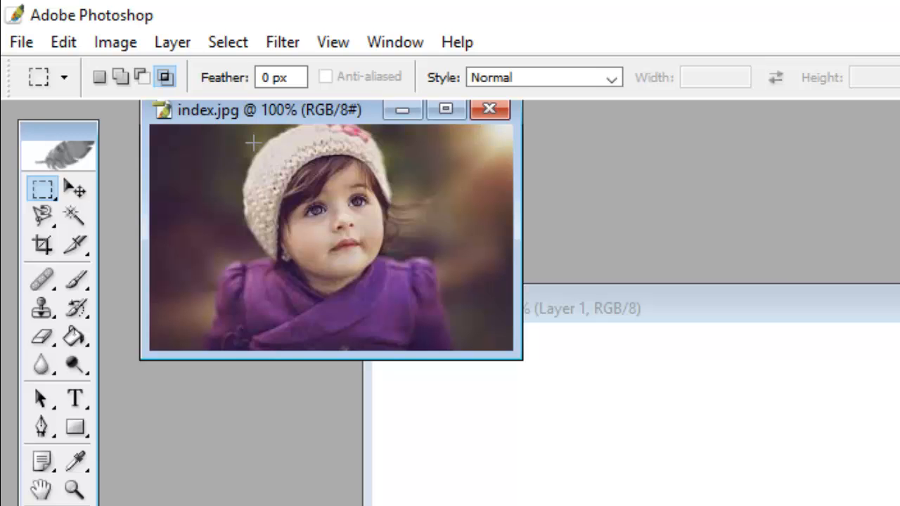
Step: Select a rectangle around the girl in index.jpg and transfer that area into Untitled-1 with the Move tool
left_click_drag(252, 143, 454, 340)
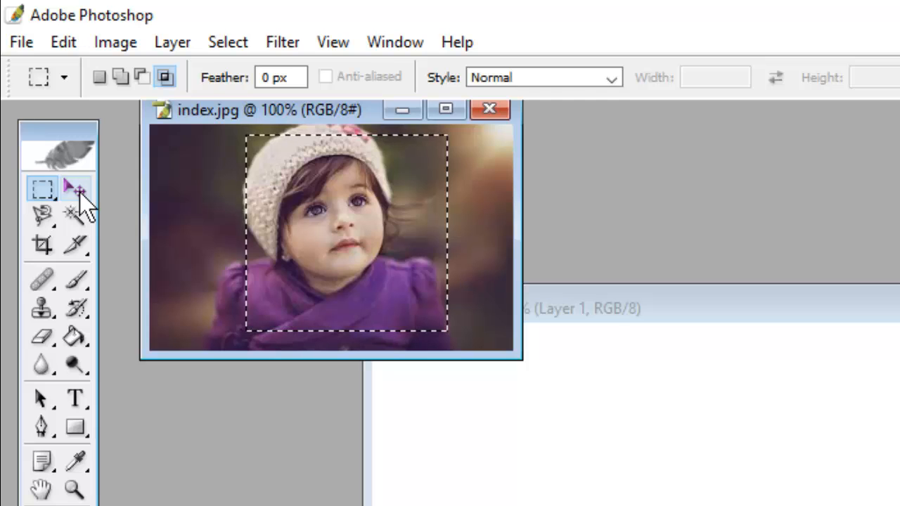
left_click(79, 194)
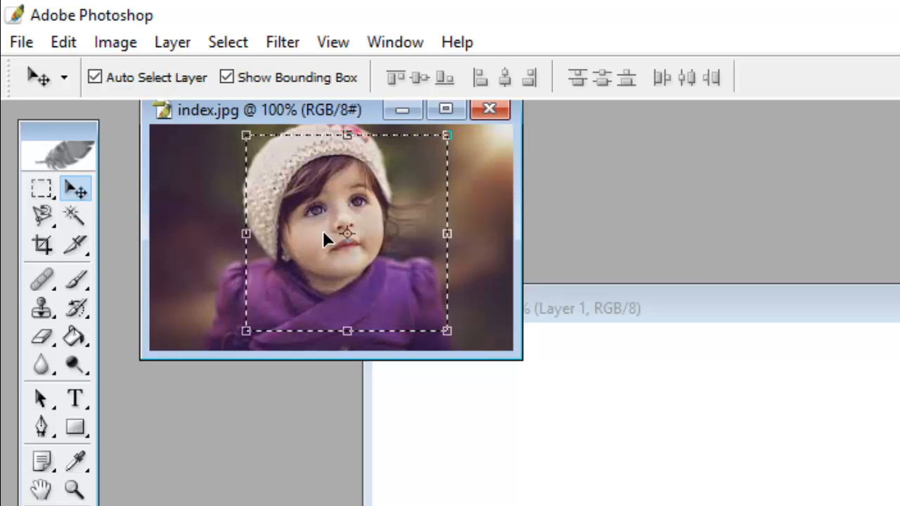
left_click_drag(324, 238, 353, 351)
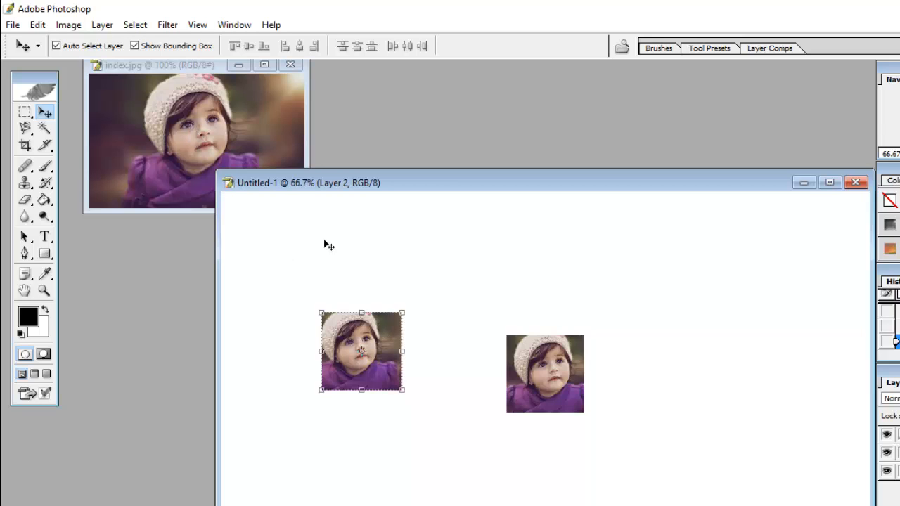
Step: Turn off the Move tool's bounding box and shift the first pasted picture in Untitled-1 further right on the canvas
left_click(433, 298)
left_click_drag(397, 180, 339, 106)
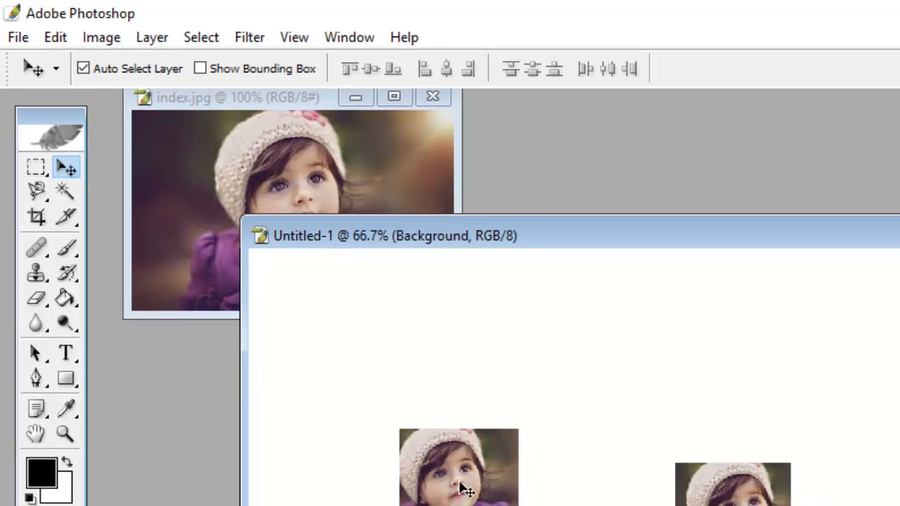
left_click(464, 489)
left_click_drag(766, 503, 836, 505)
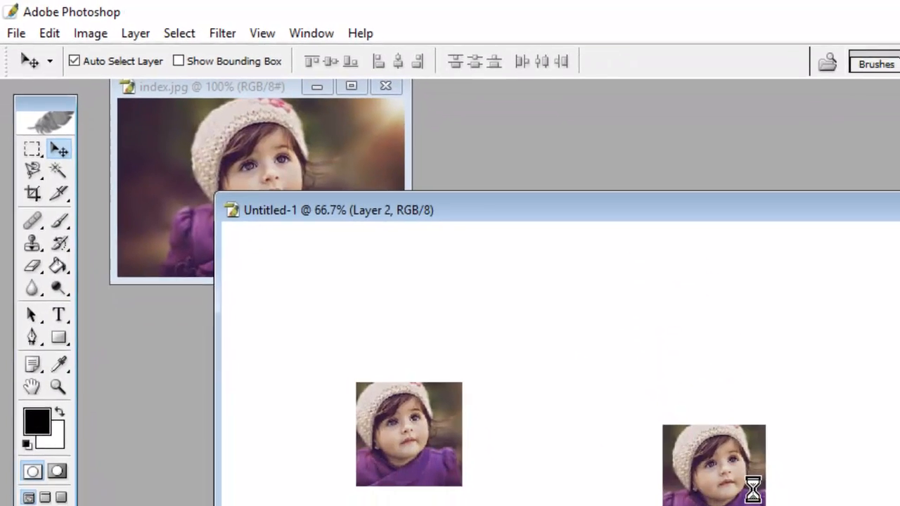
Step: Reposition both girl pictures in Untitled-1 with the Move tool, picking each layer directly on the canvas
left_click(487, 504)
left_click_drag(378, 394, 360, 429)
left_click(652, 426)
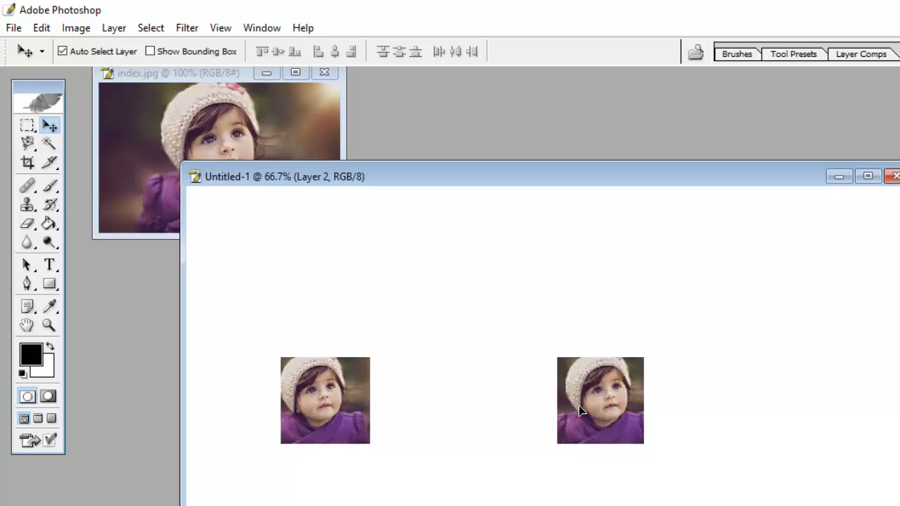
left_click_drag(579, 411, 608, 439)
left_click(325, 400)
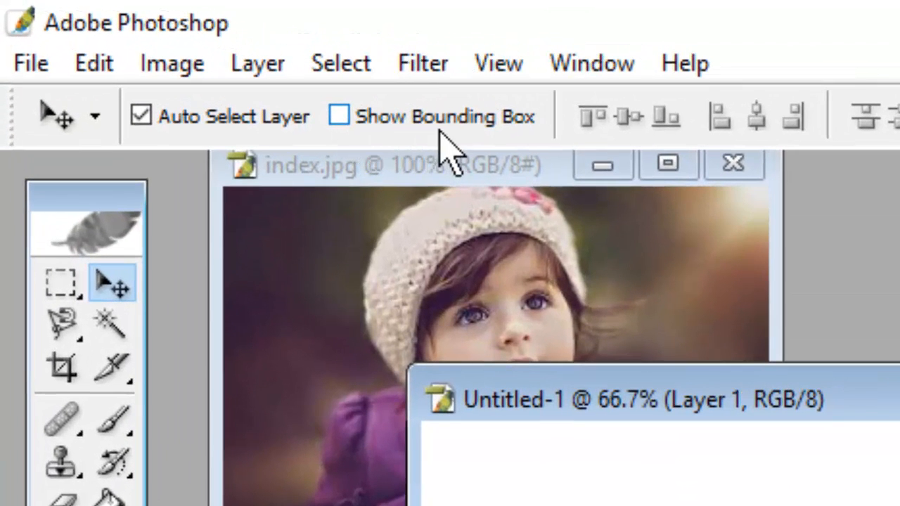
Step: Show the Move tool's bounding box and move the left girl picture up and to the right on the canvas
left_click(344, 121)
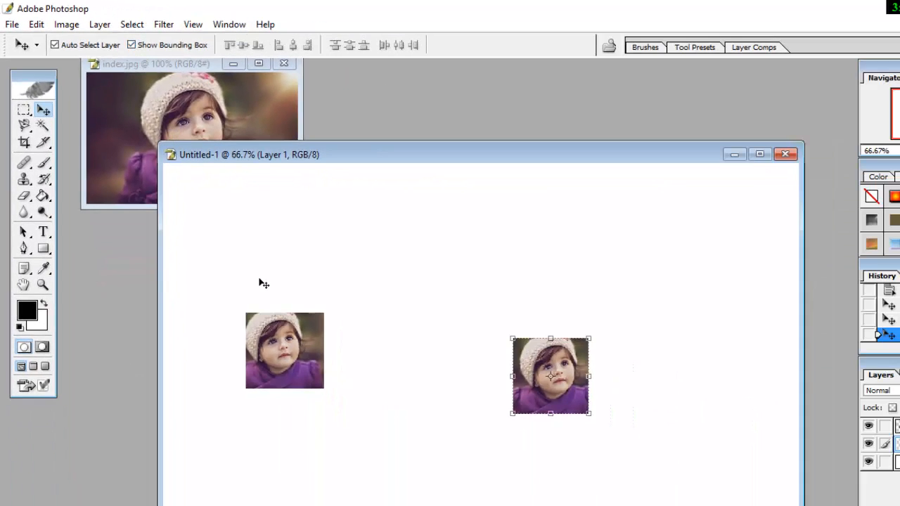
left_click(289, 345)
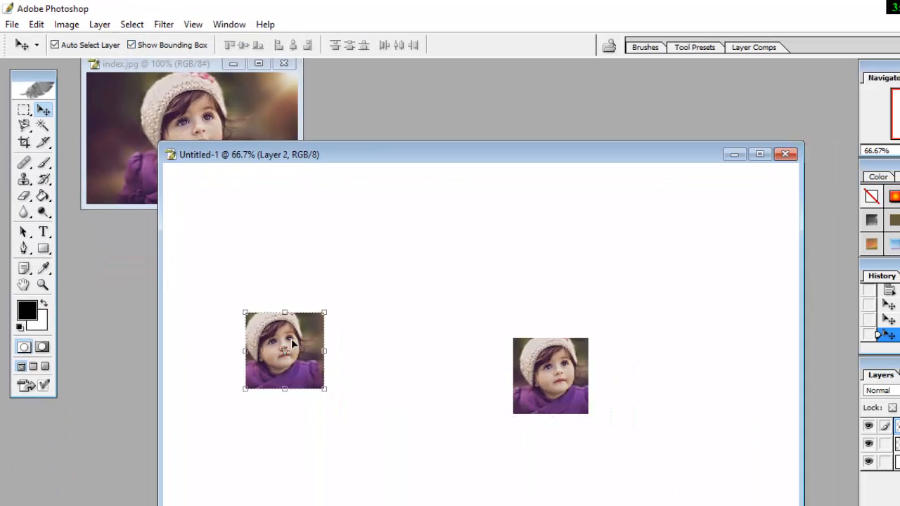
left_click_drag(298, 350, 378, 261)
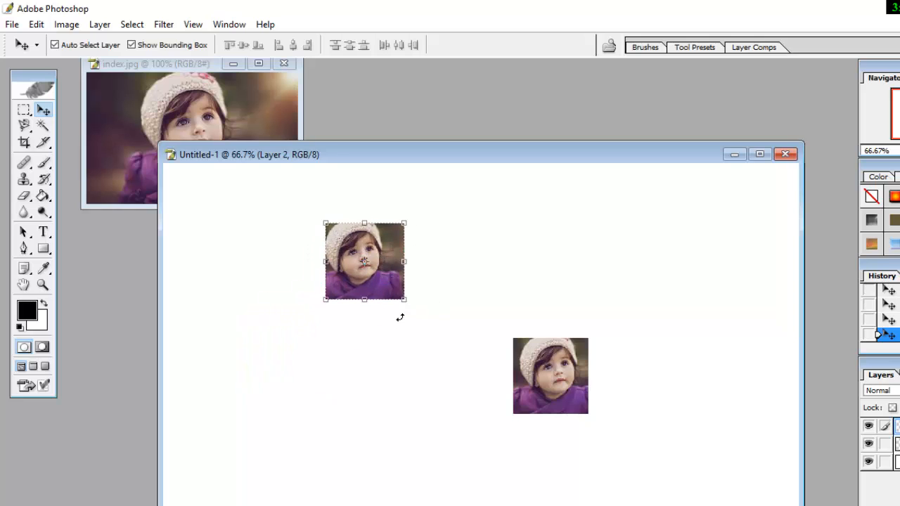
Step: Scale the left girl picture to about 126.6% width and 123.4% height, shift it left and down, and apply the transformation
left_click_drag(411, 308, 398, 325)
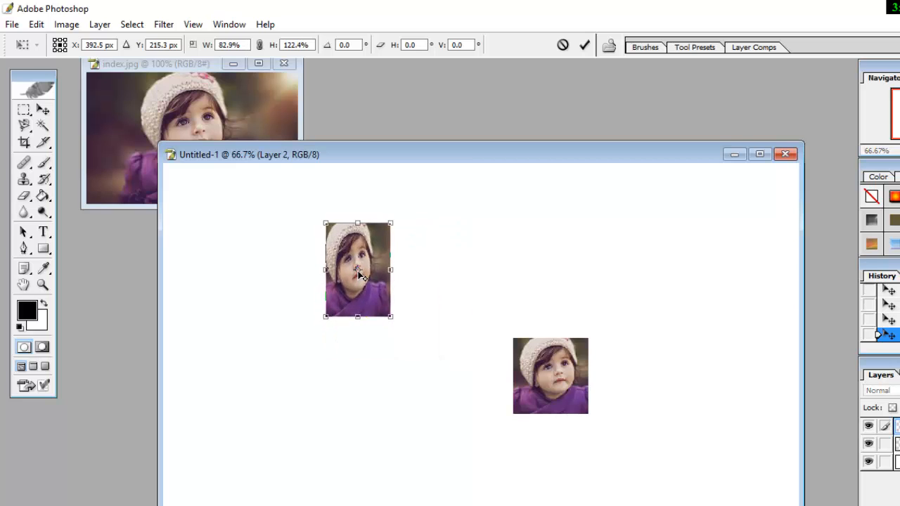
left_click_drag(357, 268, 325, 316)
left_click_drag(383, 290, 295, 306)
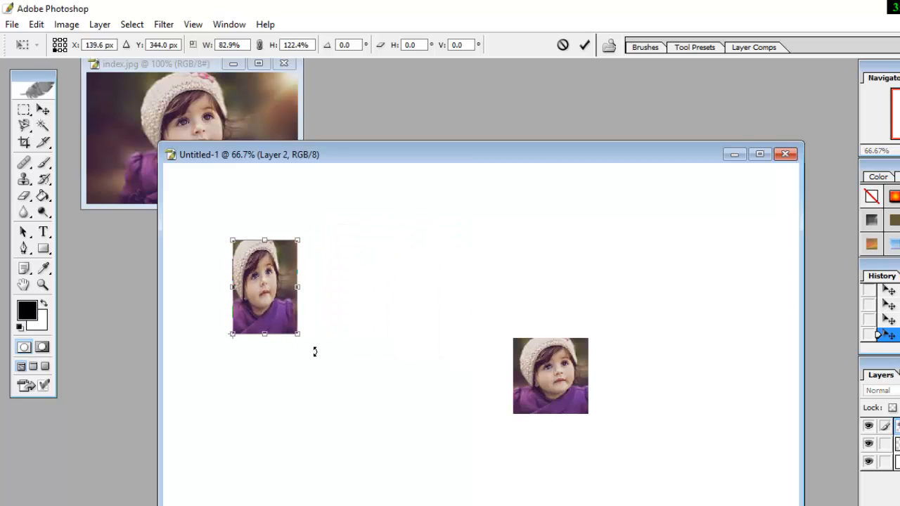
left_click_drag(301, 339, 338, 341)
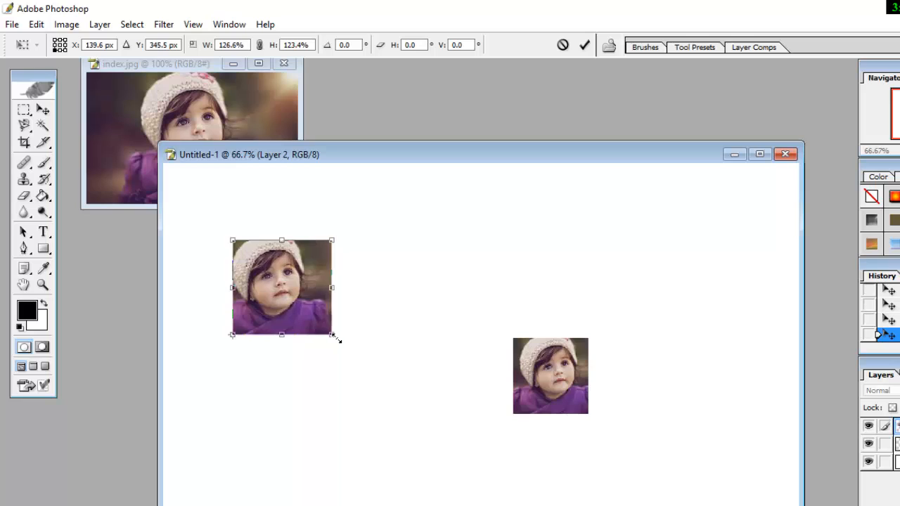
left_click(45, 118)
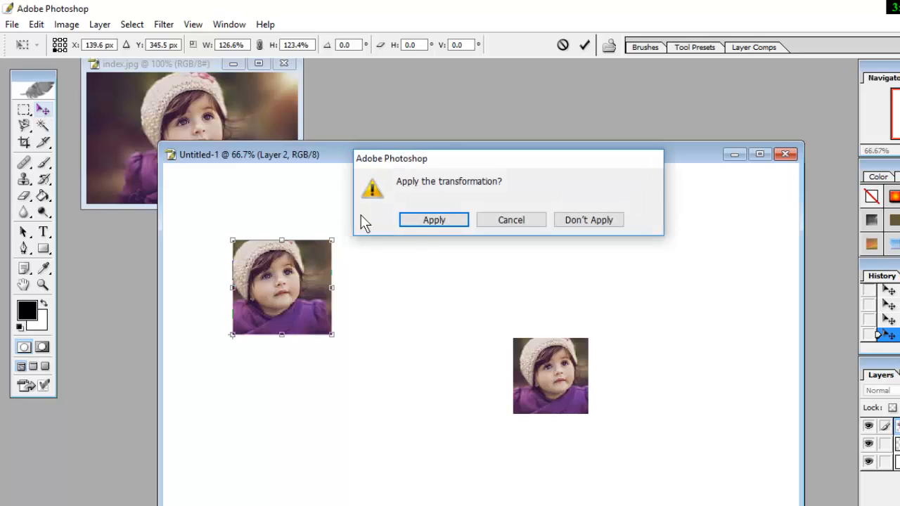
left_click(426, 226)
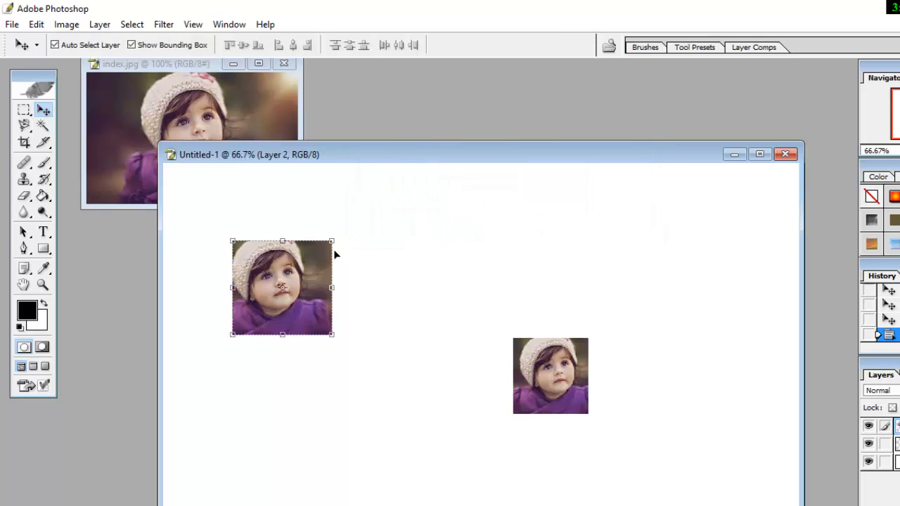
Step: Enlarge the right girl picture to about 177.9% width and 174.0% height, place it in the canvas's top-right corner and apply the transformation
left_click(564, 373)
left_click_drag(564, 372, 561, 264)
left_click_drag(589, 304, 643, 354)
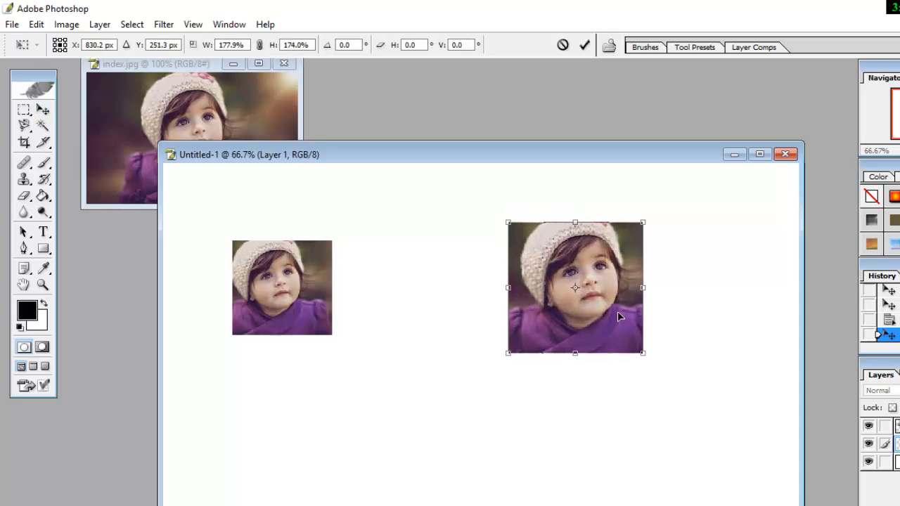
left_click_drag(623, 315, 764, 271)
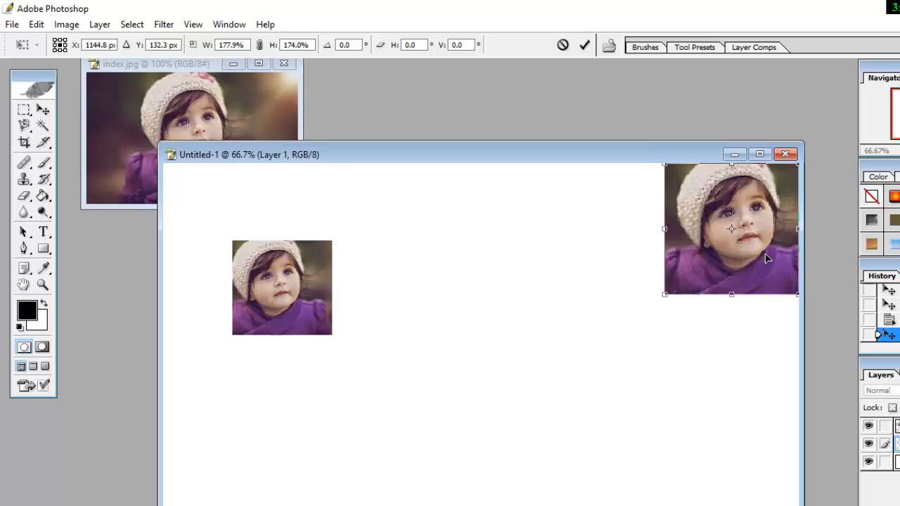
left_click(43, 115)
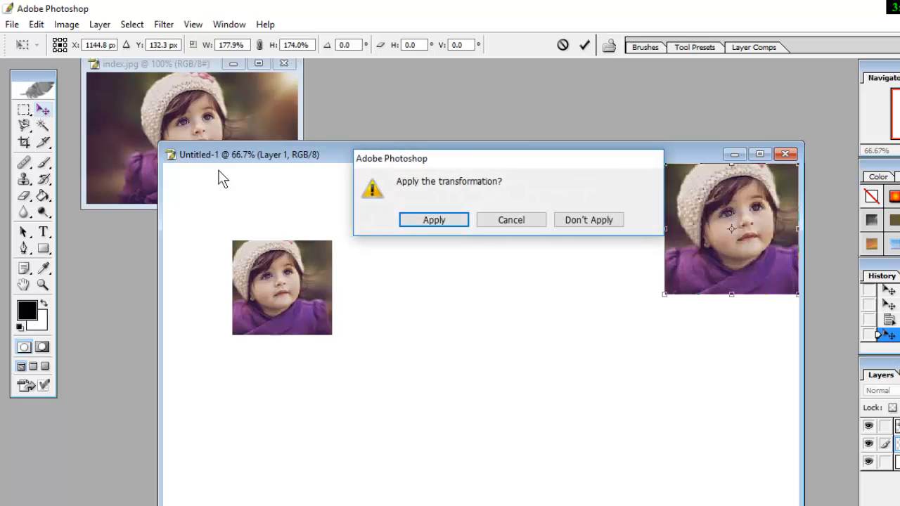
left_click(433, 220)
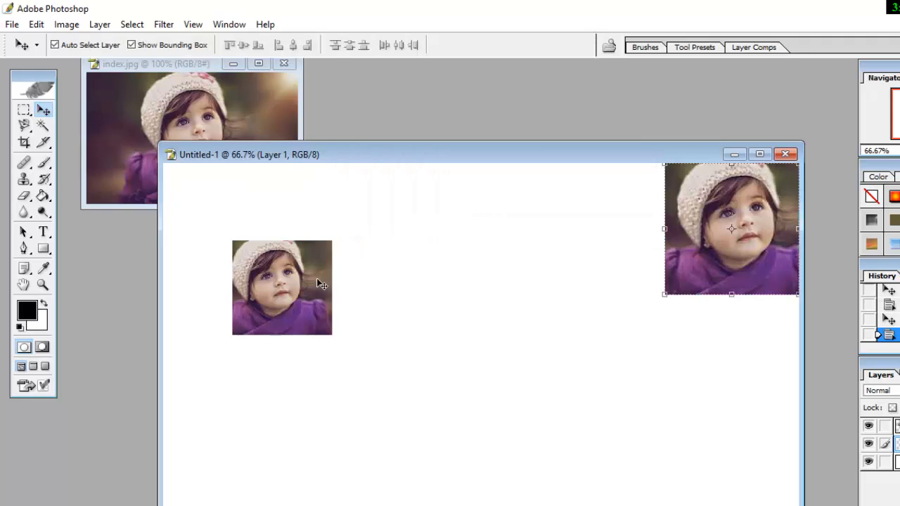
Step: Enlarge the left girl picture to about 130.7% width and 137.1% height in the canvas's top-left corner and apply the transformation
mouse_move(308, 292)
left_mouse_down()
mouse_move(277, 243)
mouse_move(249, 236)
mouse_move(282, 299)
mouse_move(297, 299)
left_mouse_up()
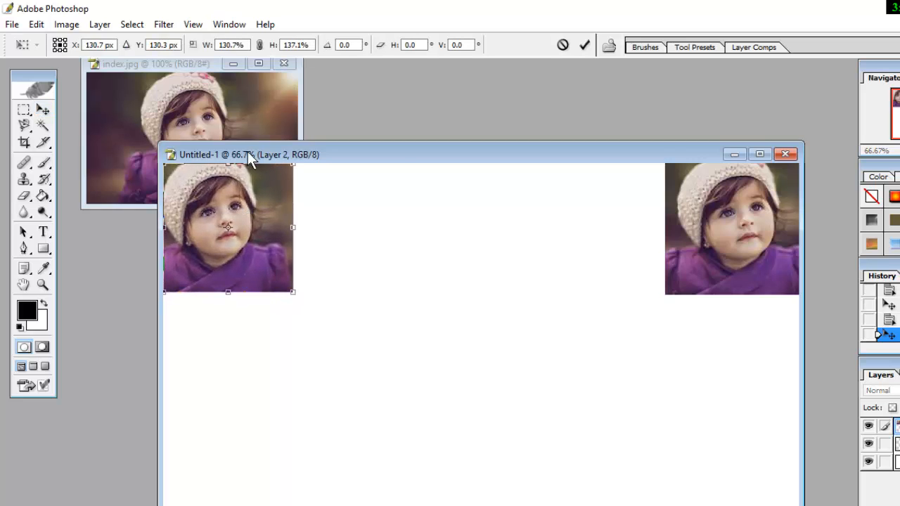
left_click_drag(405, 152, 406, 120)
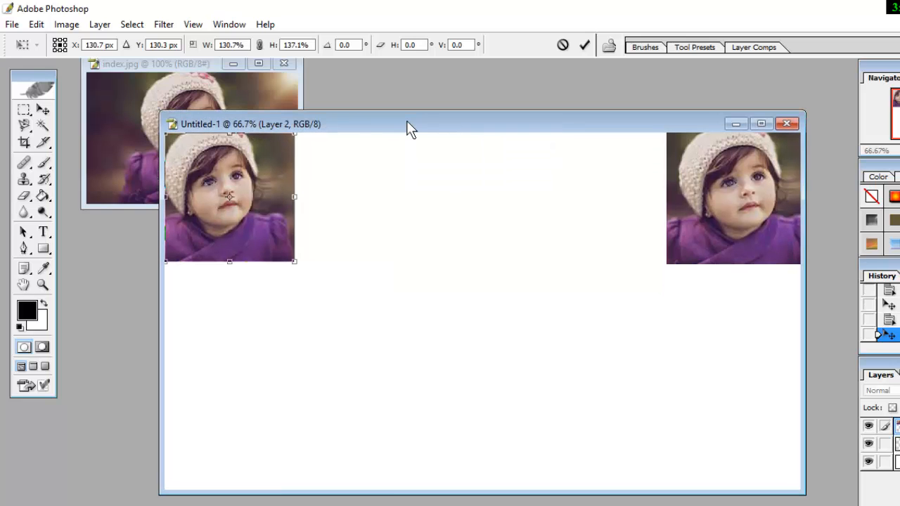
left_click(25, 111)
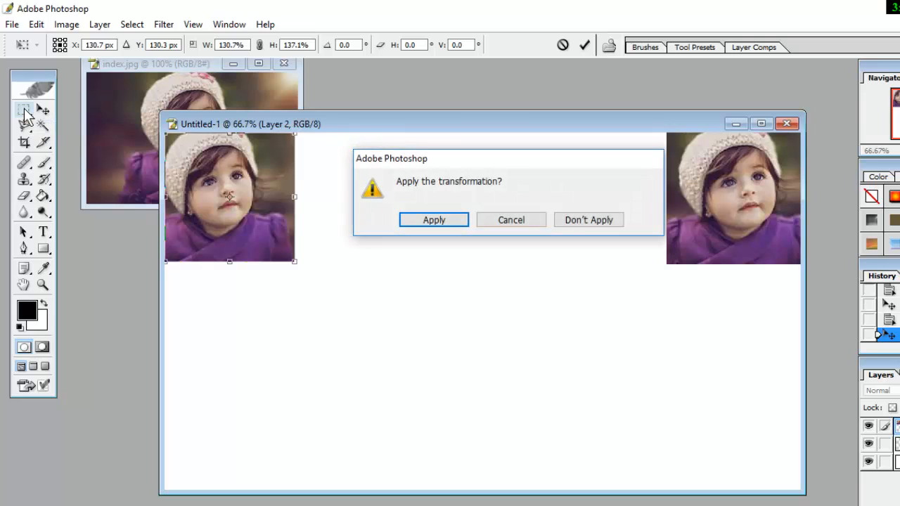
left_click(439, 224)
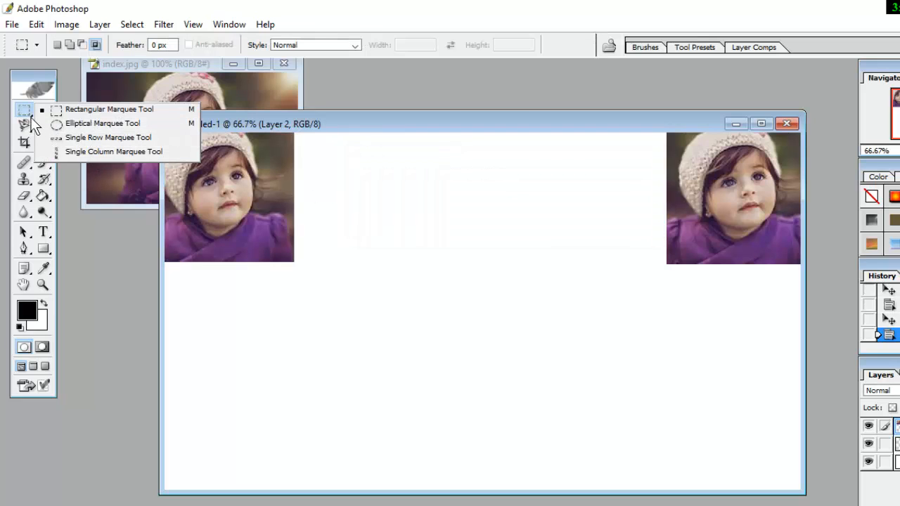
Step: Switch to the Elliptical Marquee tool and clear the rectangular selection in index.jpg
left_click(115, 126)
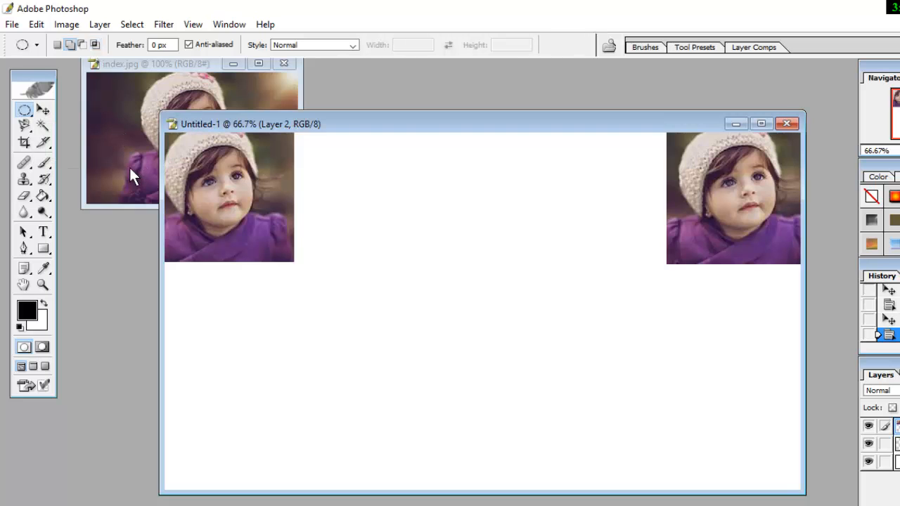
left_click(139, 73)
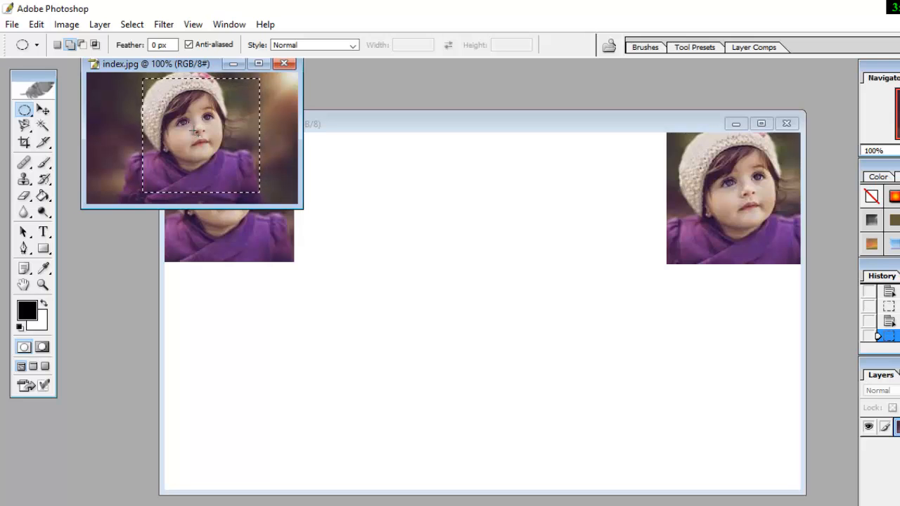
left_click(195, 132)
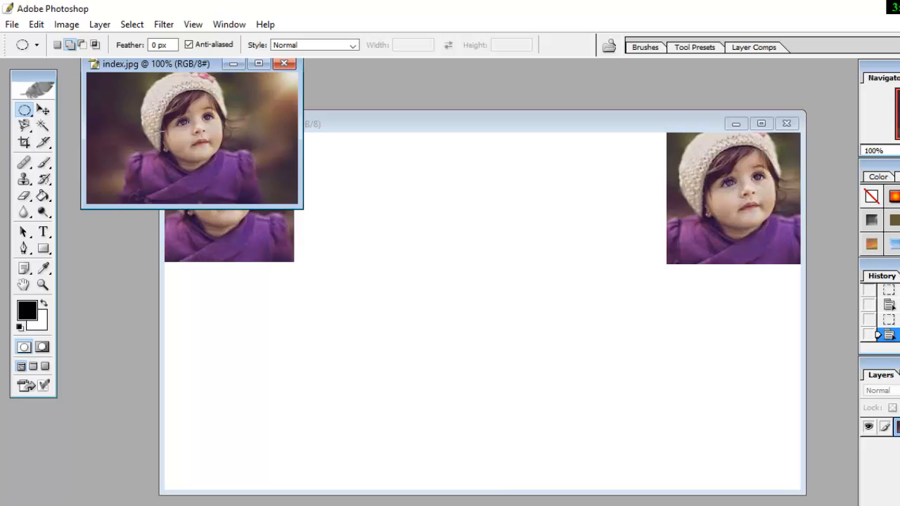
Step: Draw an elliptical marquee selection around the girl in index.jpg, from beside her hat to the bottom of the photo
left_click(24, 113)
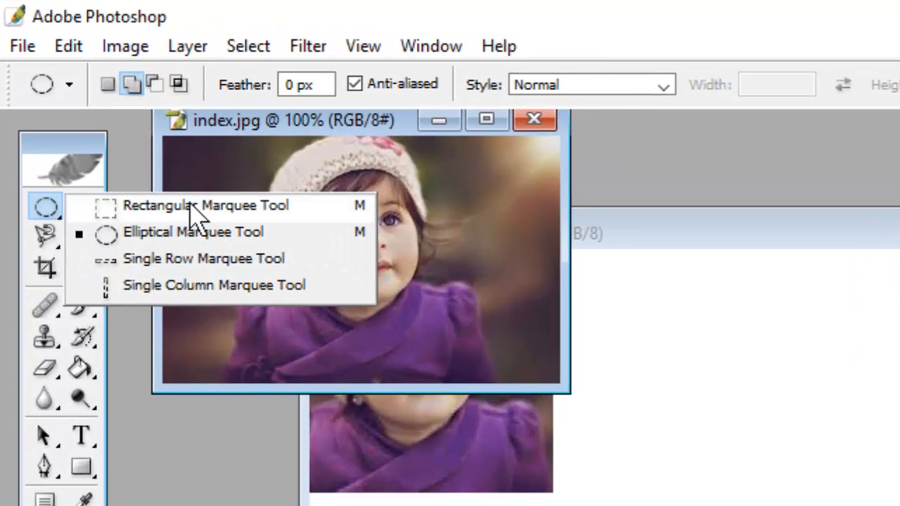
left_click(234, 243)
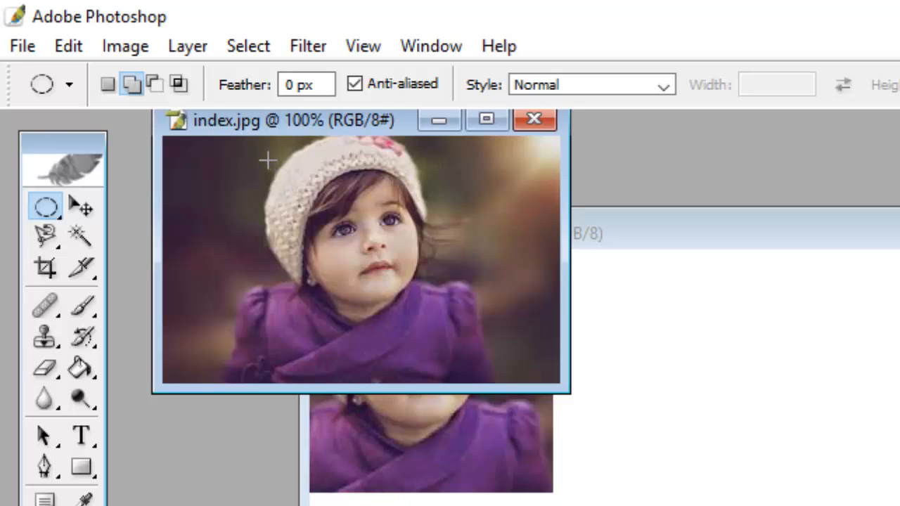
left_click_drag(267, 159, 507, 386)
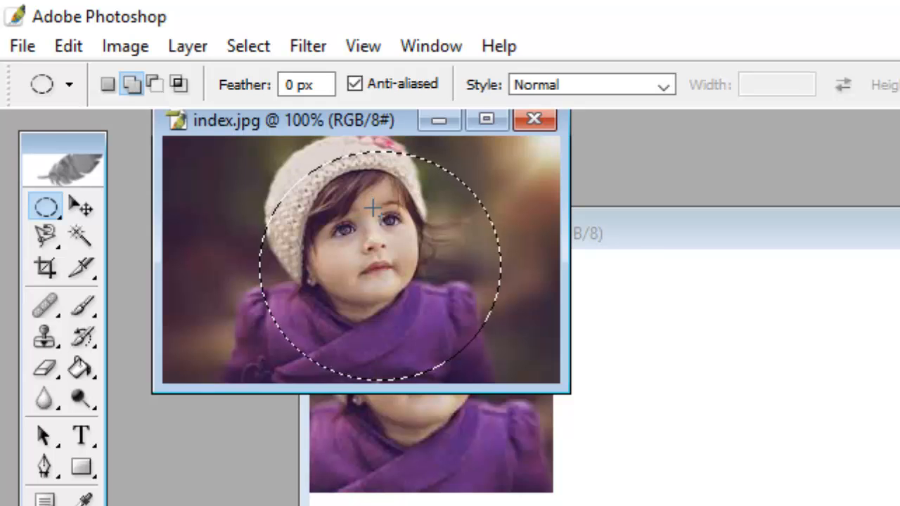
Step: Copy the elliptical selection from index.jpg and paste it into Untitled-1
left_click(81, 54)
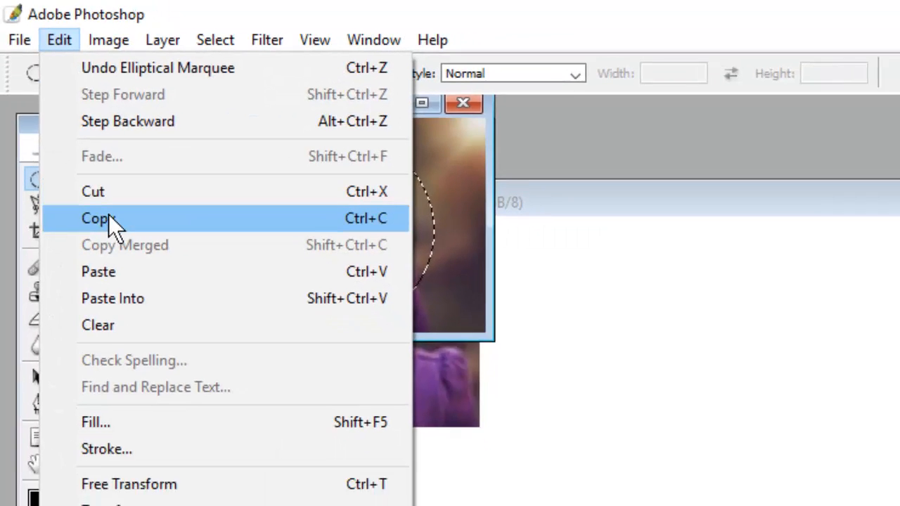
left_click(114, 252)
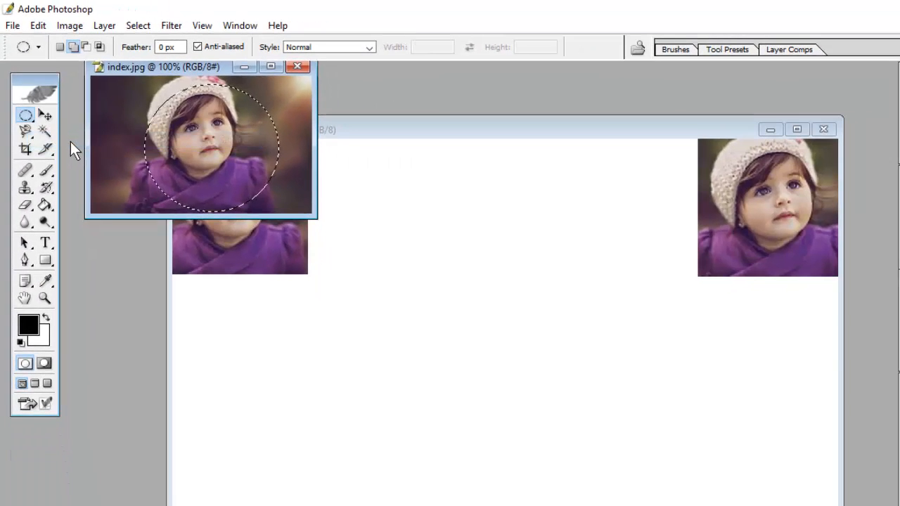
left_click(447, 229)
key("ctrl+v")
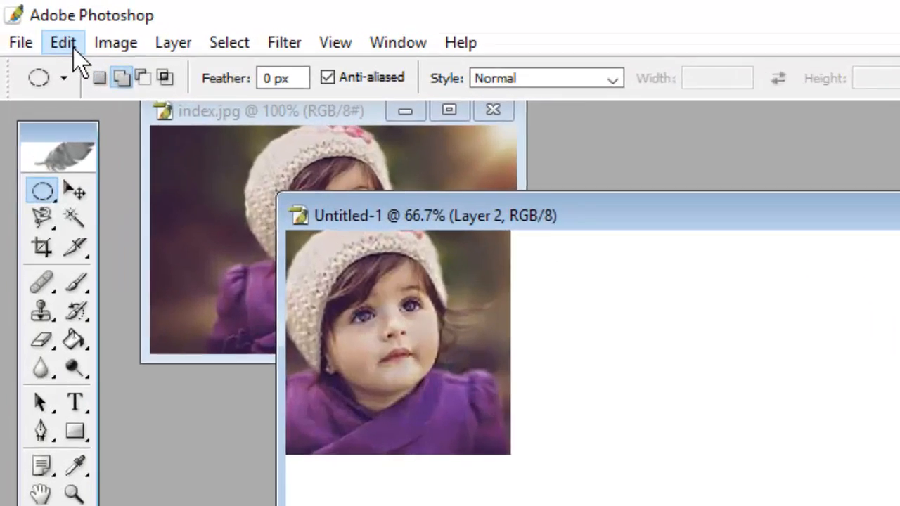
left_click(38, 25)
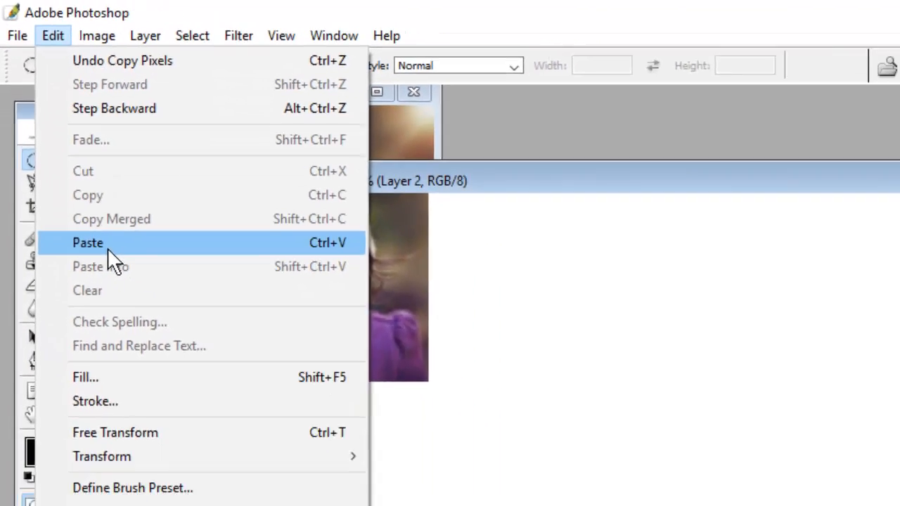
left_click(107, 243)
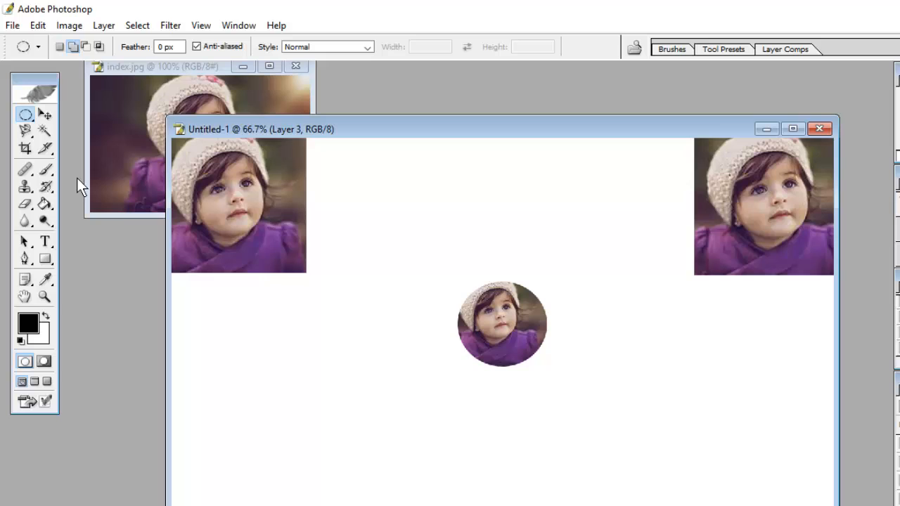
Step: Try enlarging the round girl picture to about 236.0% width and 244.5% height near the canvas's center
left_click(45, 115)
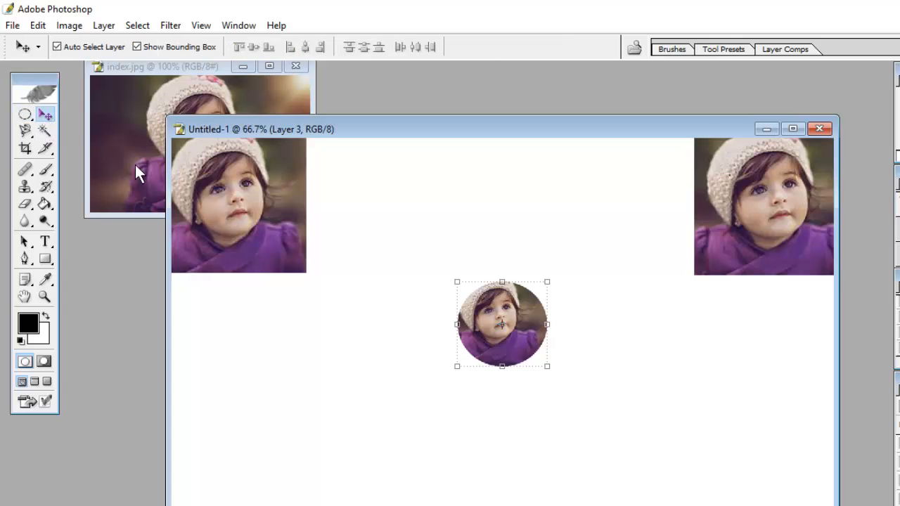
left_click_drag(559, 286, 700, 177)
left_click_drag(626, 278, 577, 319)
left_click_drag(618, 395, 591, 404)
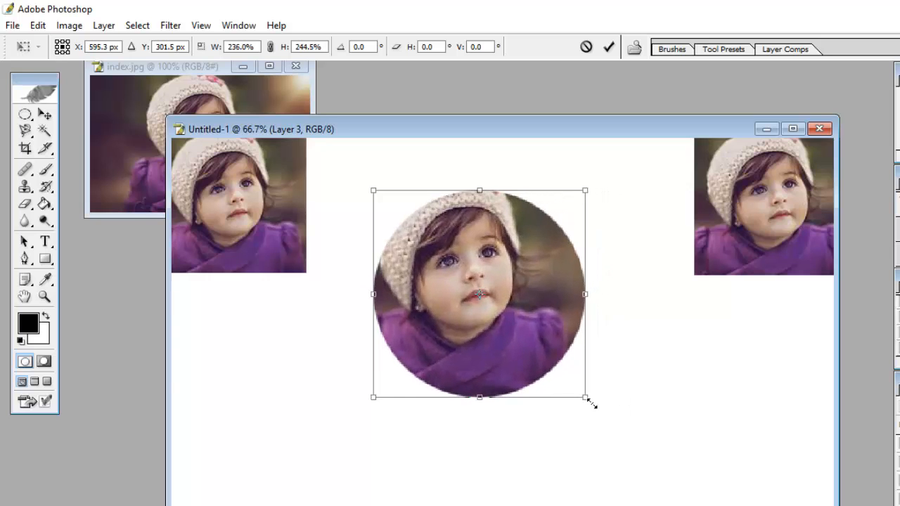
left_click_drag(533, 318, 553, 353)
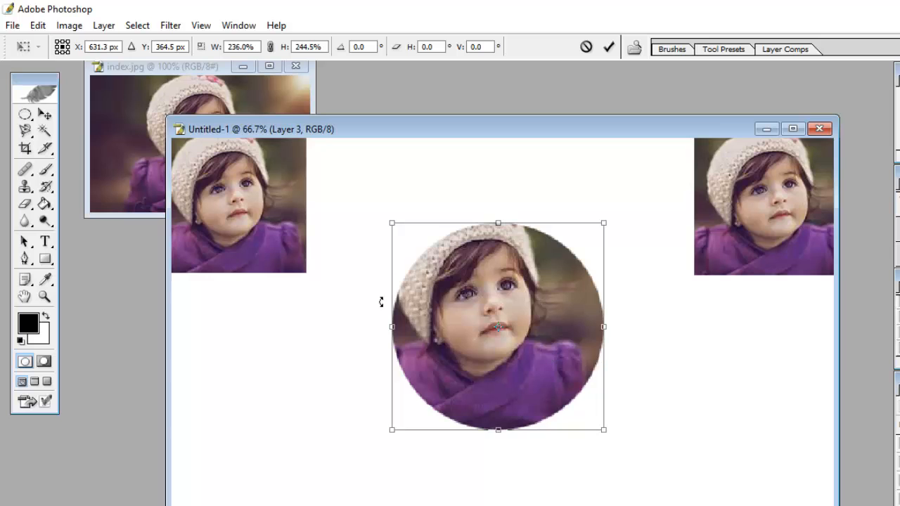
key("Escape")
Step: Clear the elliptical selection in index.jpg and switch back to the Elliptical Marquee tool
left_click(116, 133)
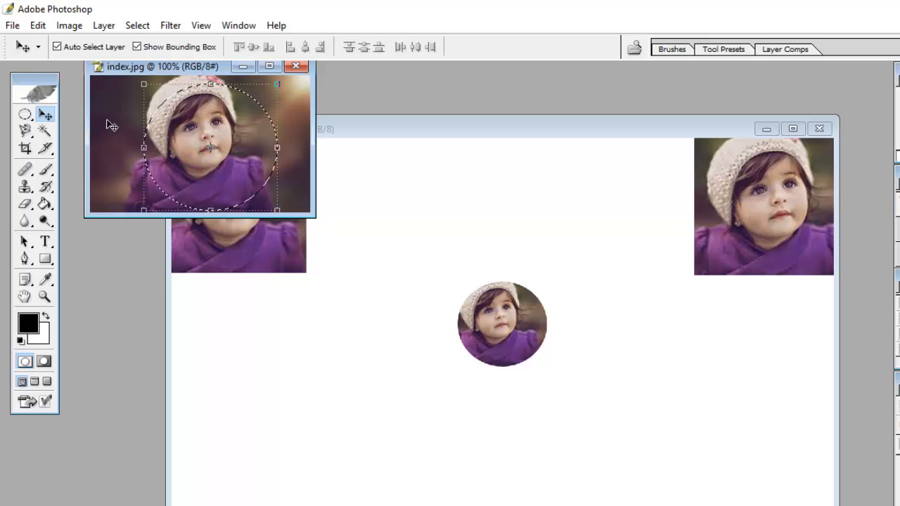
key("ctrl+d")
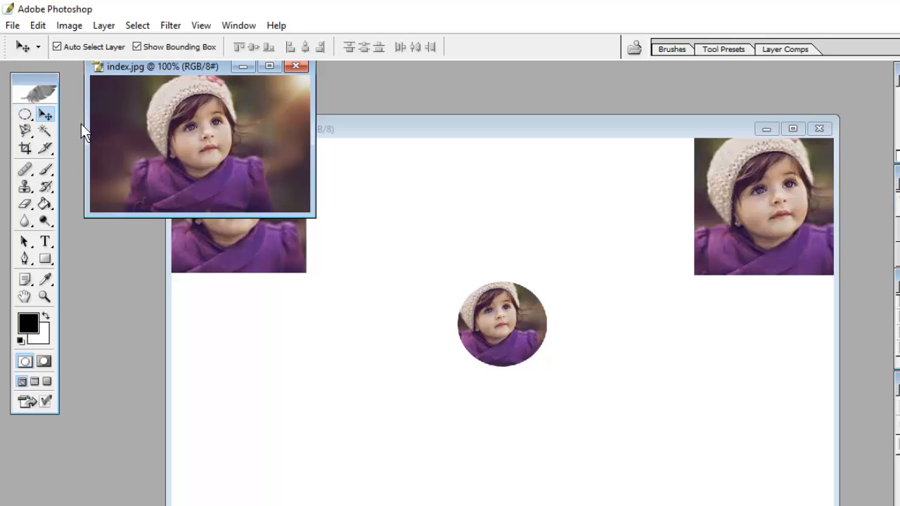
left_click(24, 114)
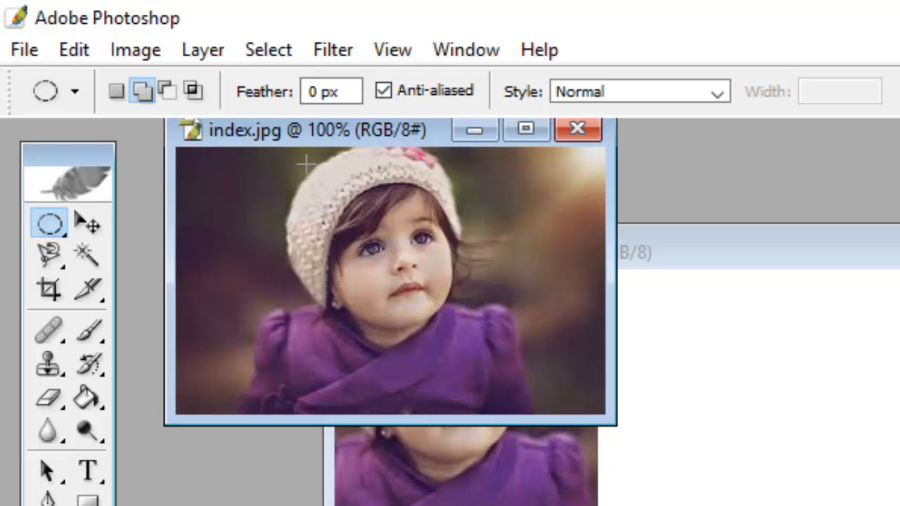
Step: Draw a circular elliptical marquee around the girl in index.jpg and transfer the selected area into Untitled-1 with the Move tool
left_click_drag(369, 230, 553, 413)
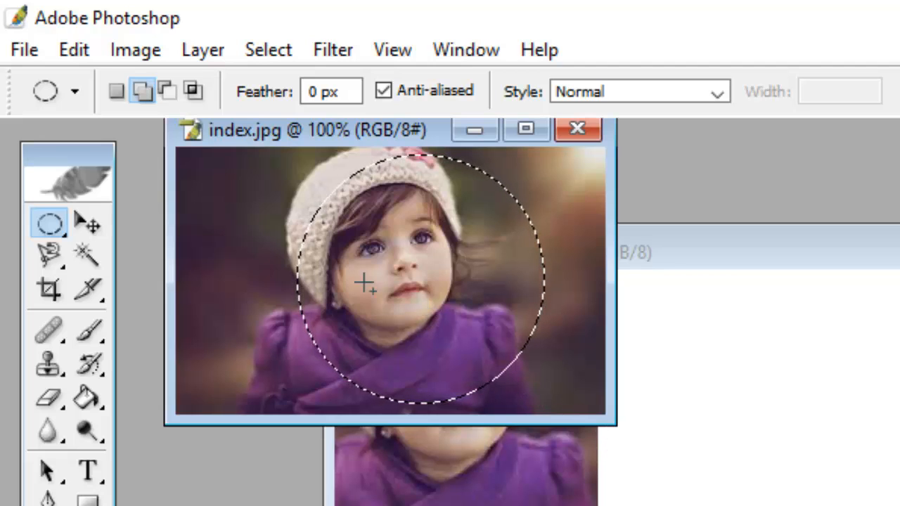
left_click(91, 231)
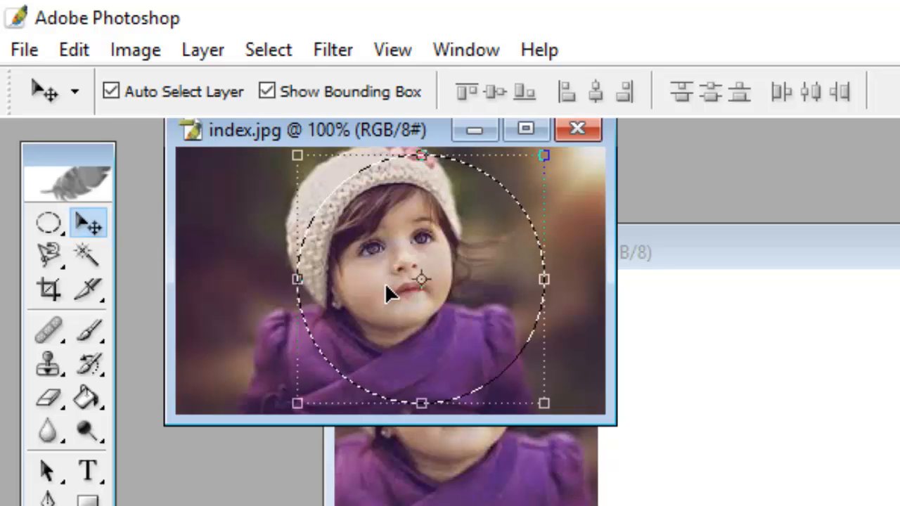
left_click_drag(385, 284, 522, 465)
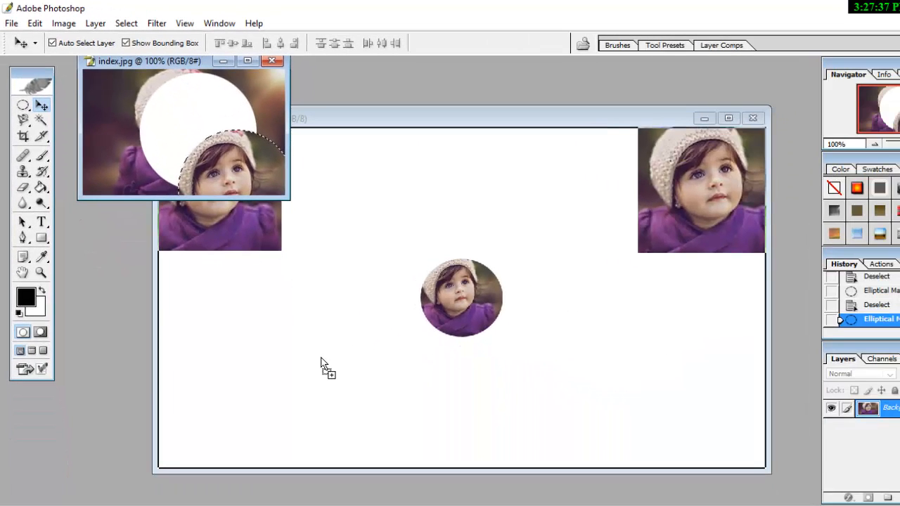
left_click_drag(321, 362, 326, 363)
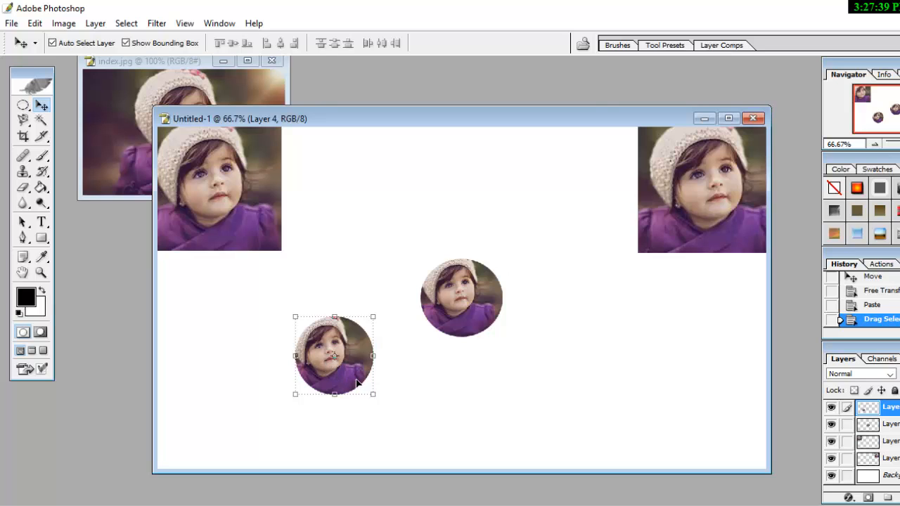
key("ctrl+d")
Step: Place the new round picture in the canvas's lower-left corner, enlarge it to about 192.3% width and 188.2% height, and apply the transformation
left_click_drag(374, 397, 261, 443)
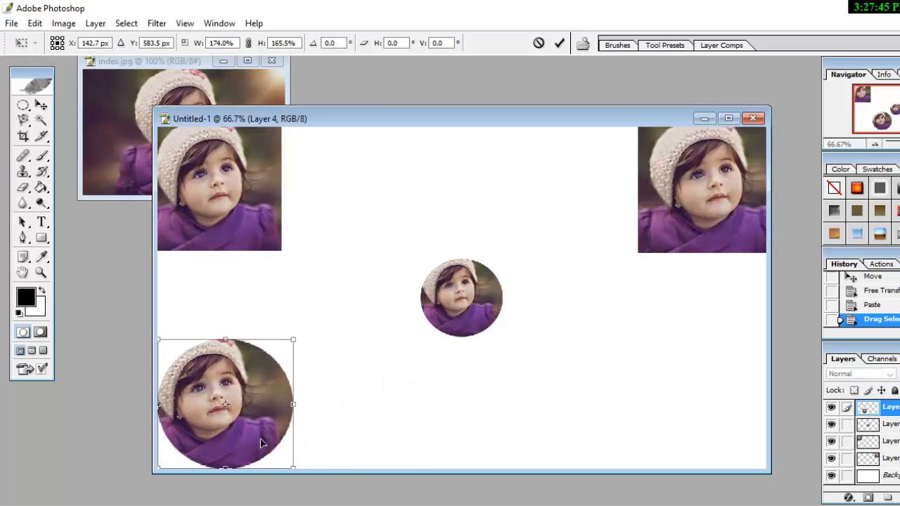
left_click_drag(300, 346, 314, 328)
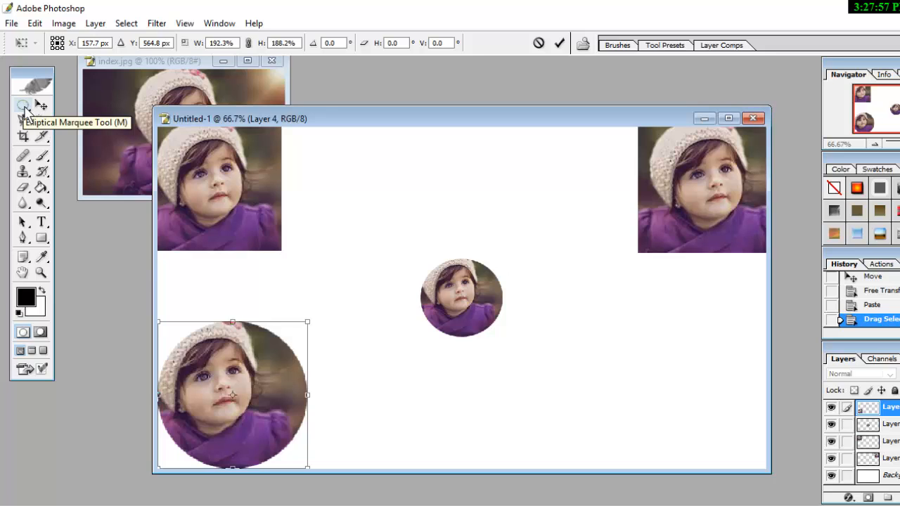
left_click(28, 109)
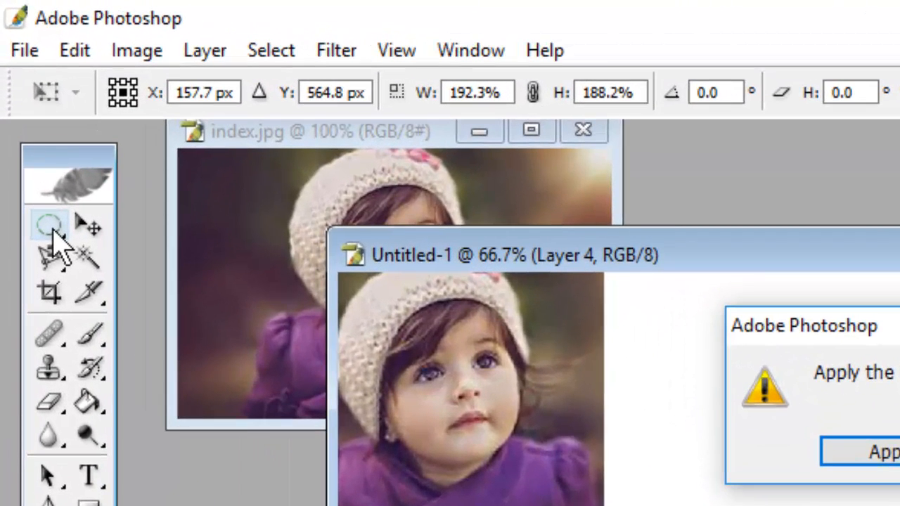
left_click(872, 453)
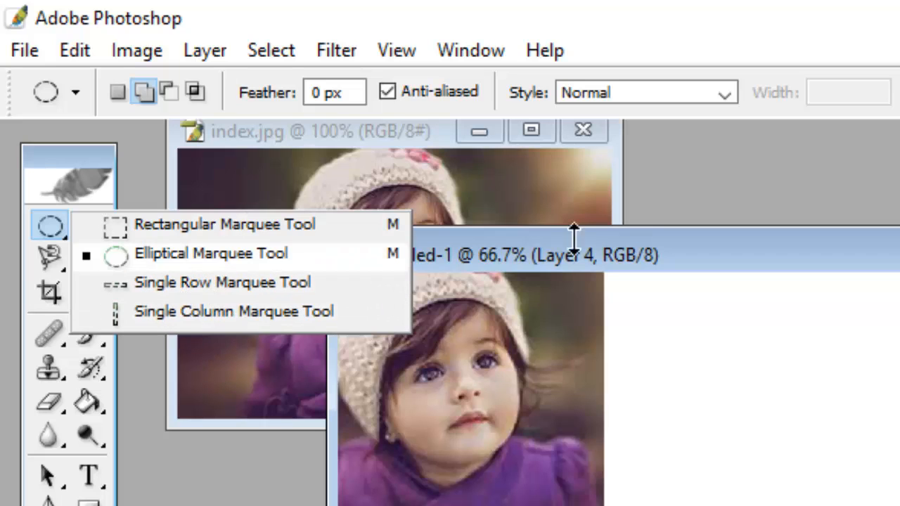
Step: With the Move tool and its bounding box hidden, select the small central round picture and shift it slightly up and left
left_click(793, 272)
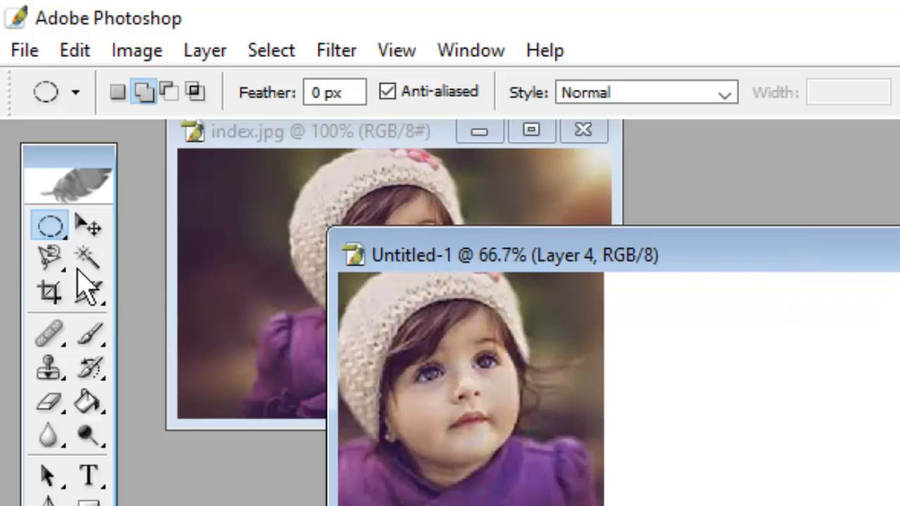
left_click(89, 232)
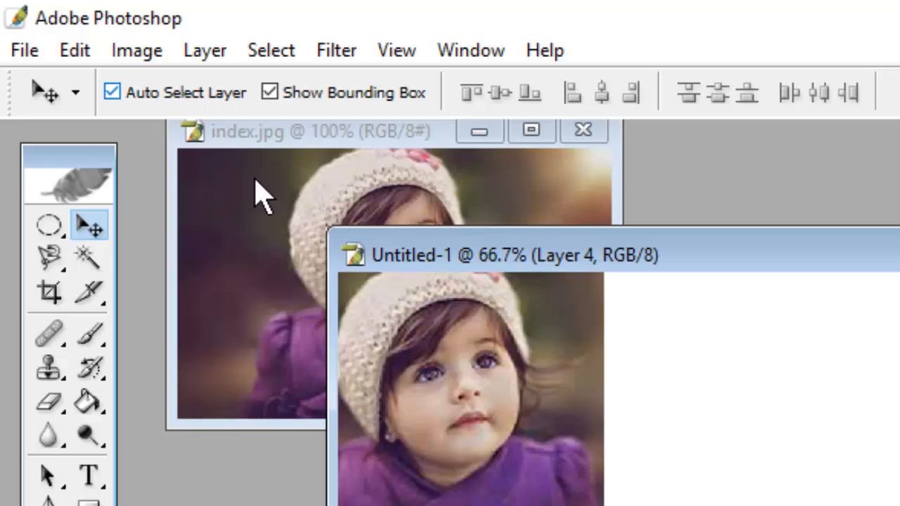
left_click(270, 93)
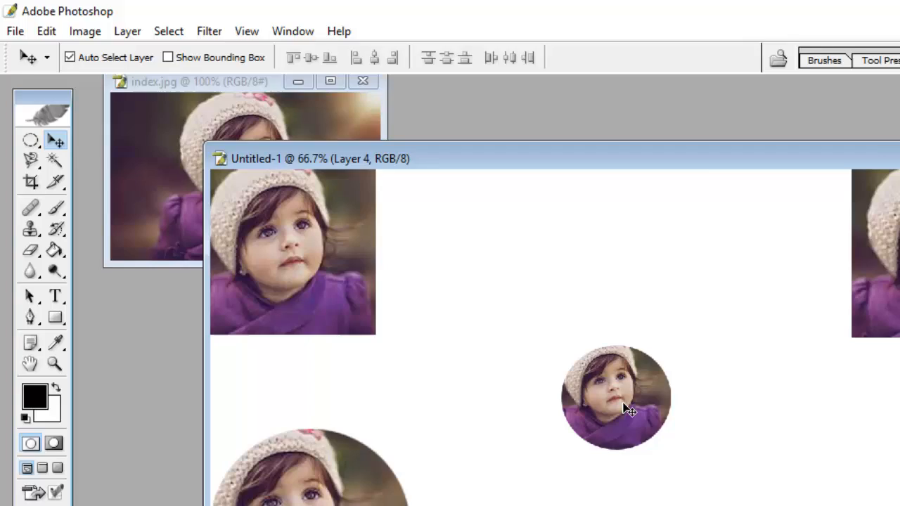
left_click(625, 403)
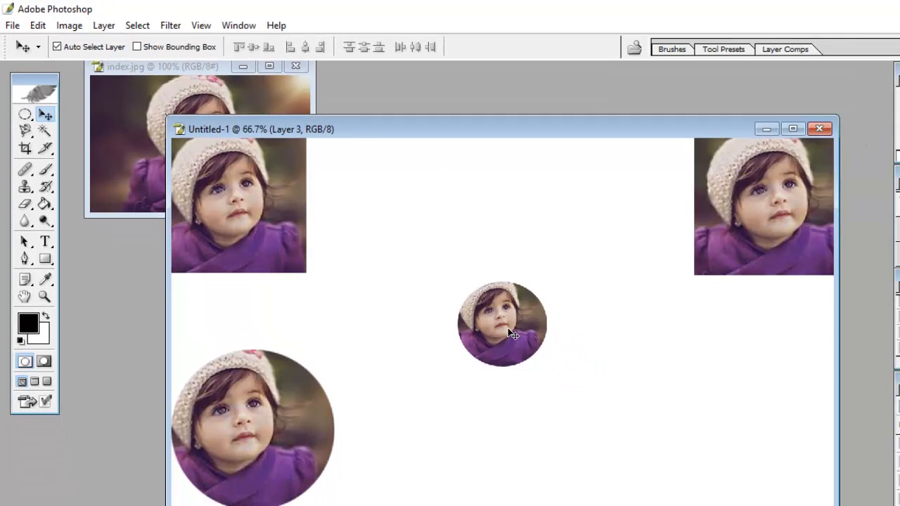
left_click_drag(502, 340, 490, 317)
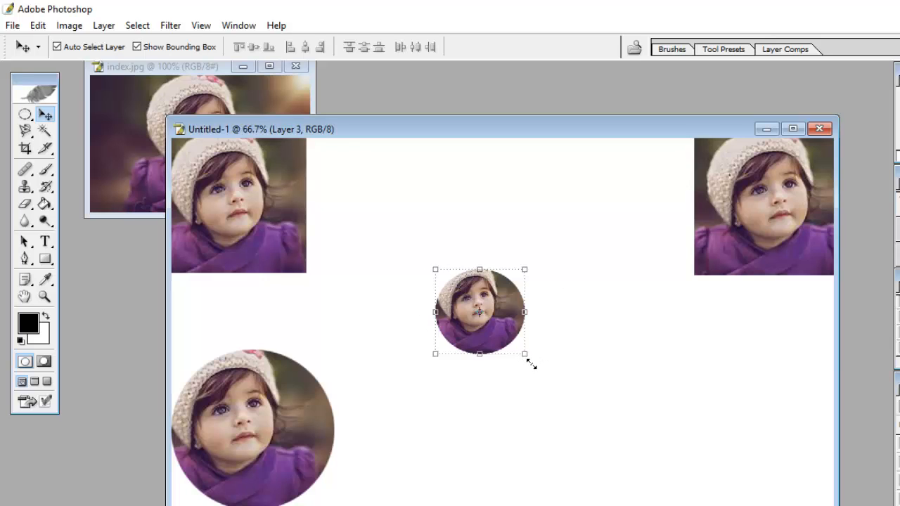
Step: Enlarge the central round picture to about 299.3% width and 307.6% height, center it on the canvas, and apply the transformation
left_click_drag(526, 358, 667, 502)
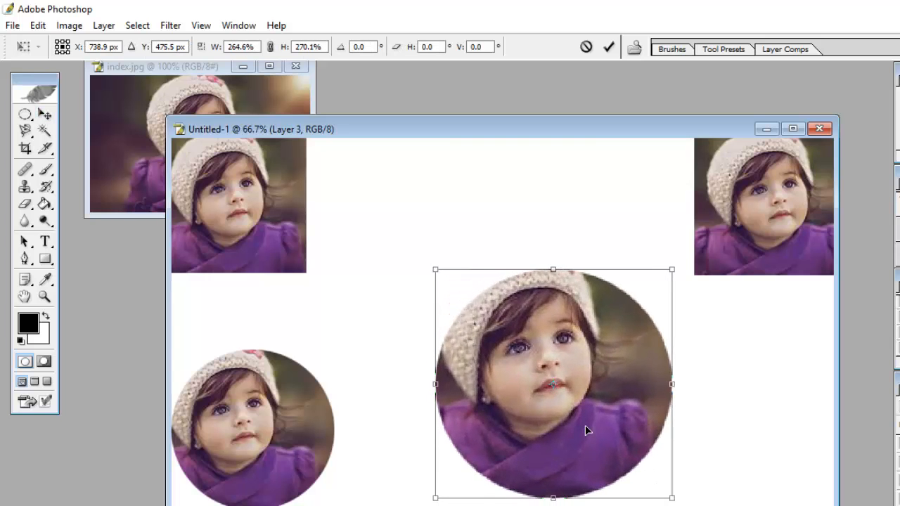
left_click_drag(586, 428, 531, 358)
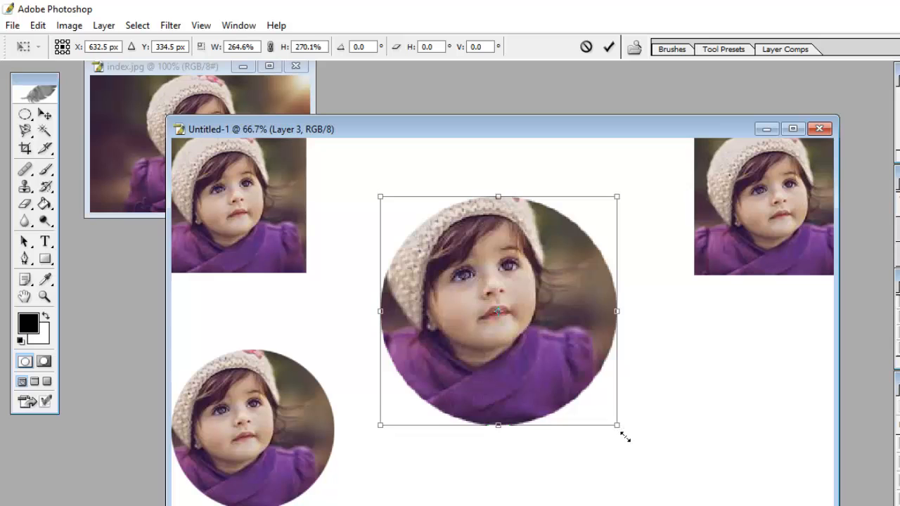
left_click_drag(625, 437, 646, 453)
left_click_drag(523, 383, 507, 376)
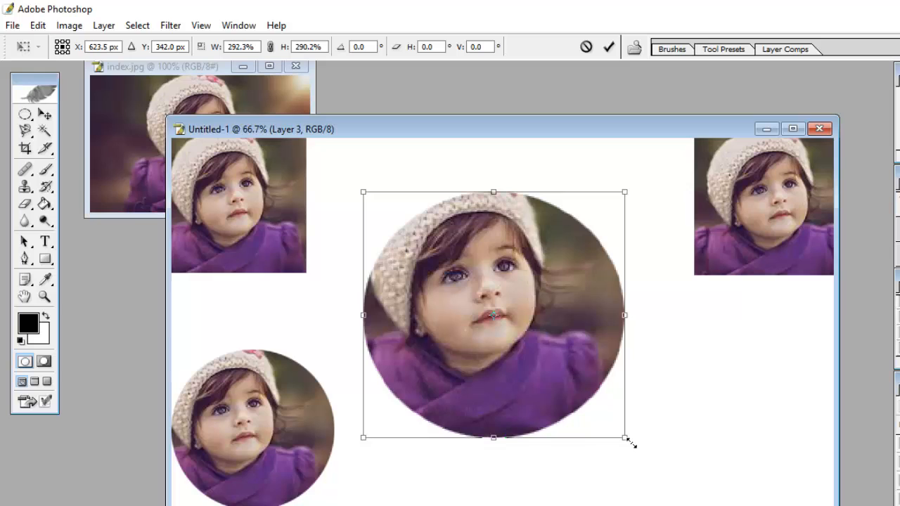
left_click_drag(632, 444, 637, 458)
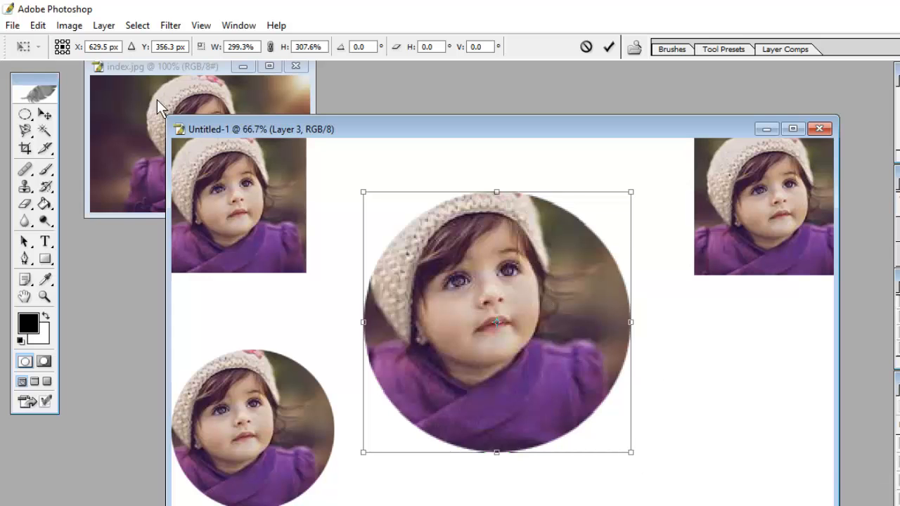
left_click(44, 116)
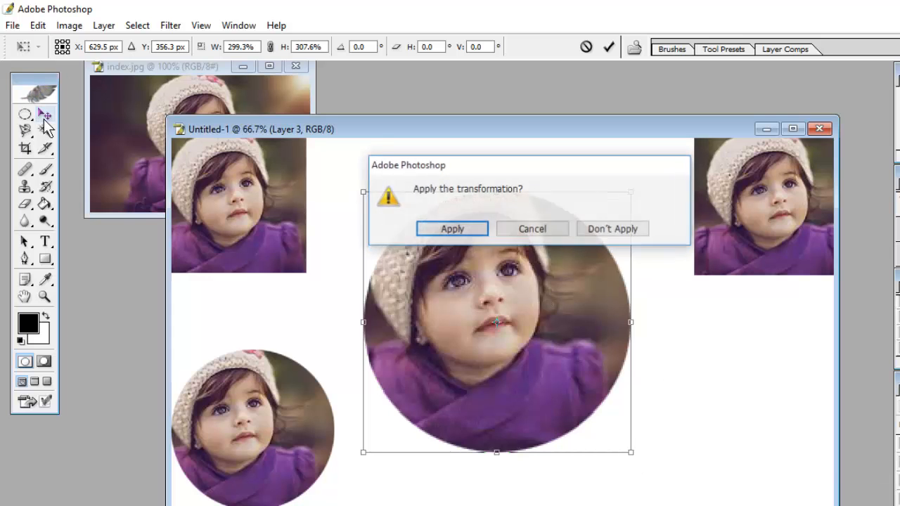
left_click(451, 230)
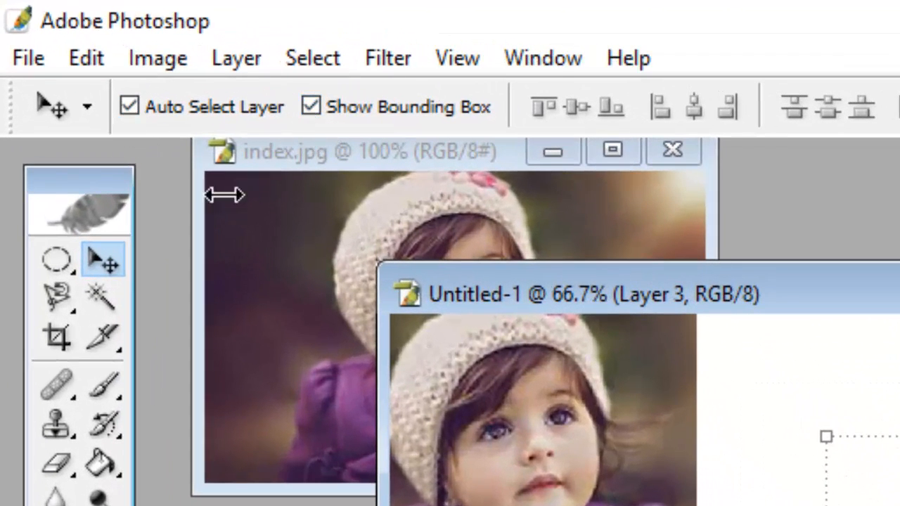
Step: Turn off Auto Select Layer and Show Bounding Box, and shift Layer 3 around the canvas center, also starting from over the other pictures
left_click(131, 112)
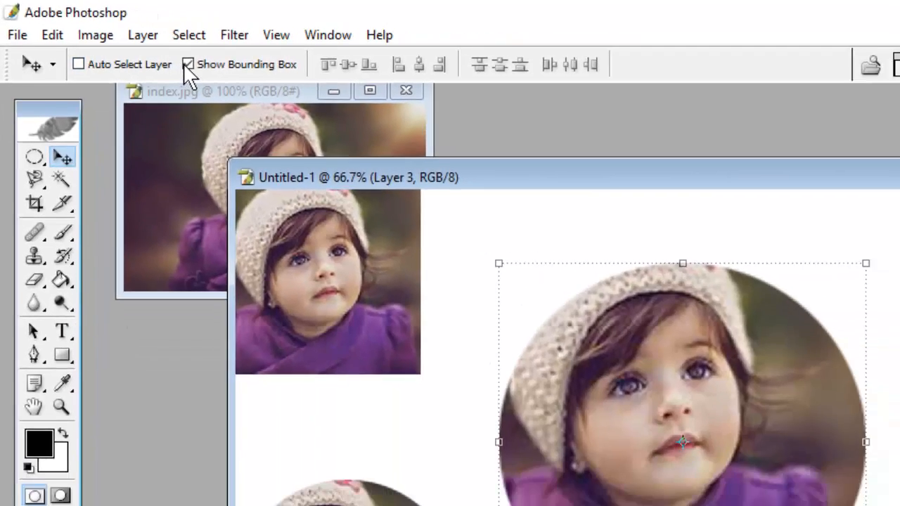
left_click(285, 98)
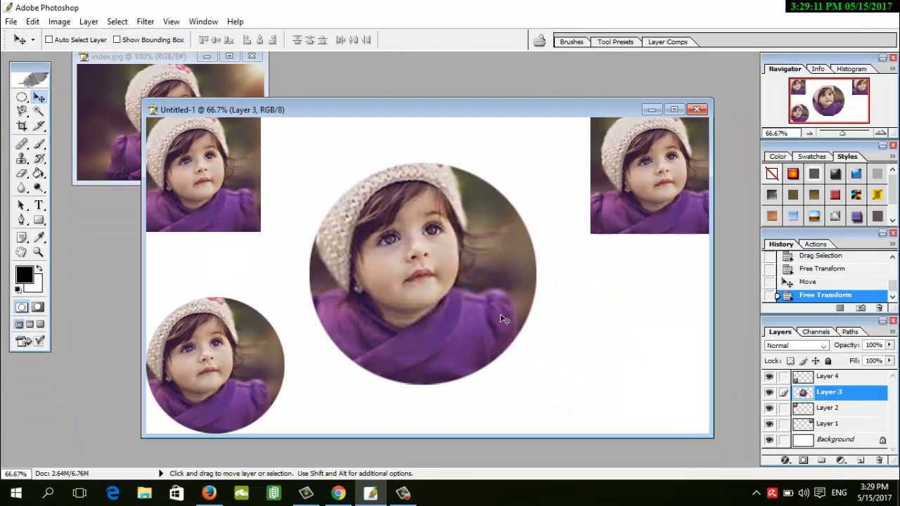
left_click_drag(502, 318, 492, 315)
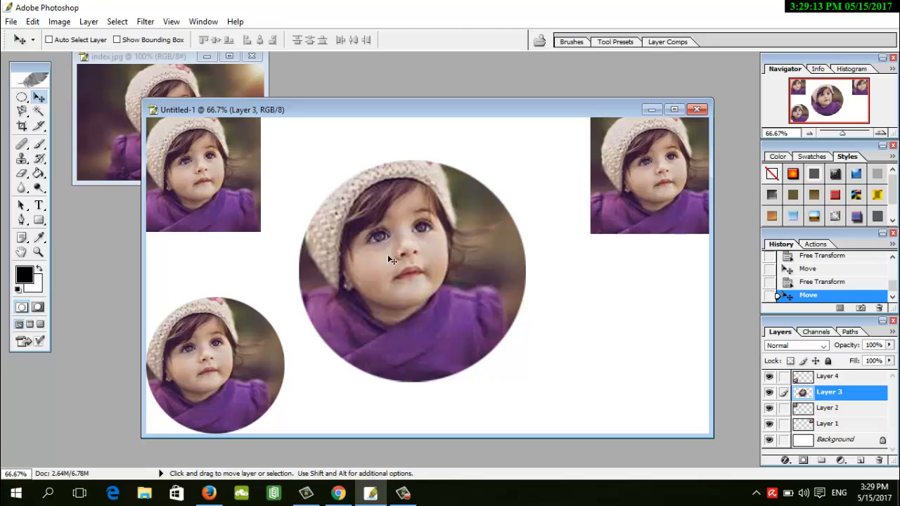
left_click_drag(388, 256, 401, 255)
left_click_drag(194, 188, 211, 191)
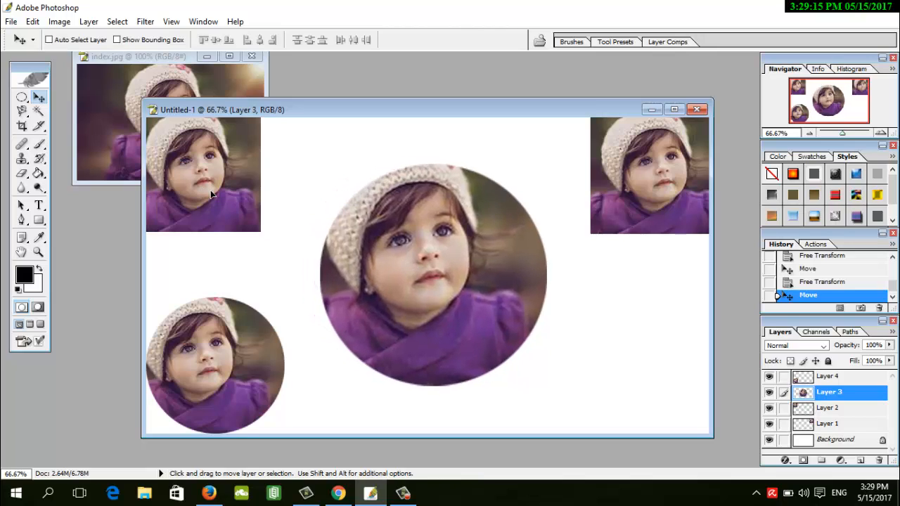
mouse_move(426, 238)
left_mouse_down()
mouse_move(438, 276)
mouse_move(417, 237)
mouse_move(423, 246)
left_mouse_up()
left_click_drag(647, 165, 651, 175)
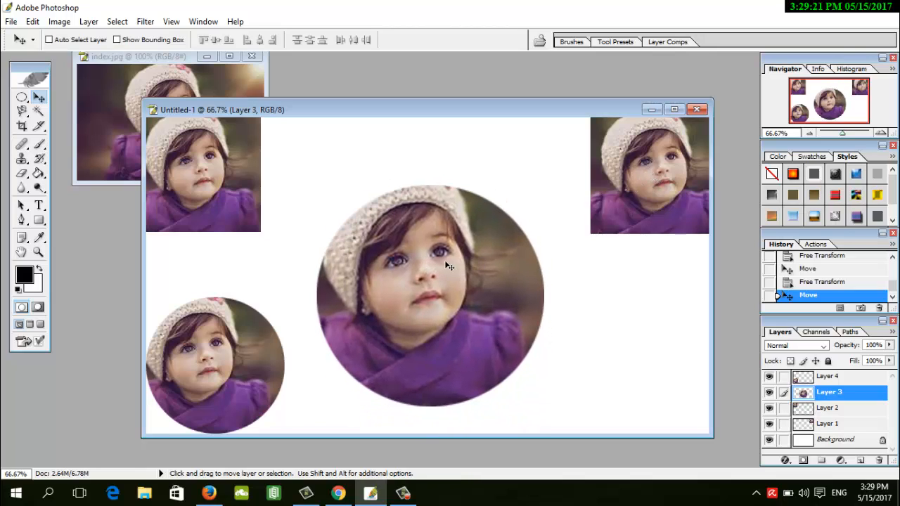
left_click_drag(446, 262, 440, 249)
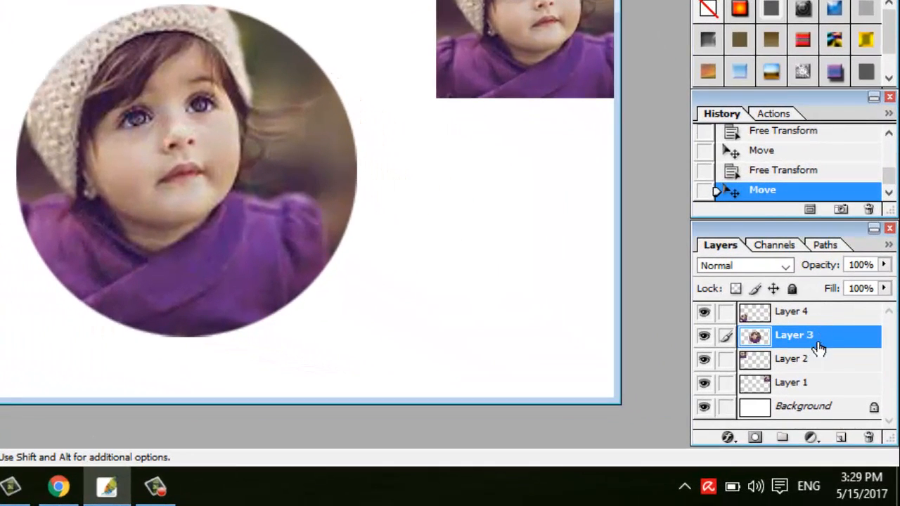
Step: Select Layer 2 and then Layer 1, and try moving each one from other parts of the canvas
left_click(814, 367)
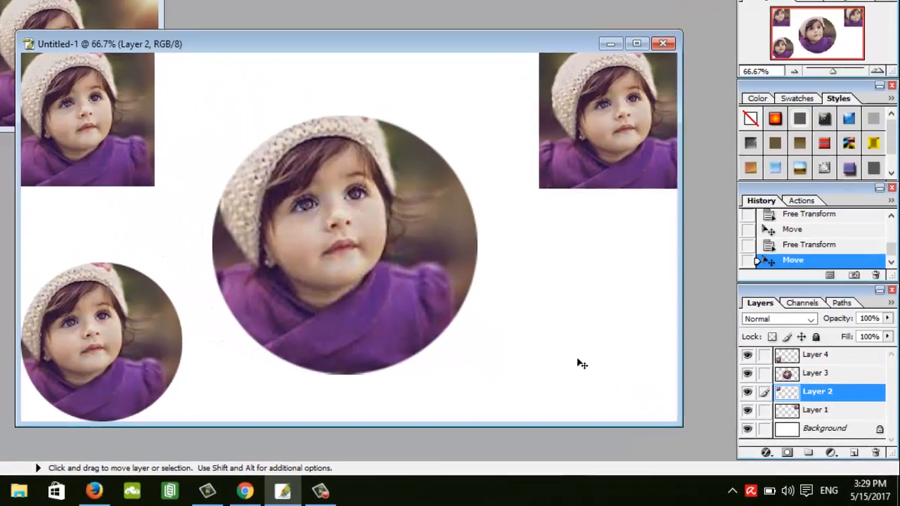
left_click_drag(487, 315, 477, 268)
mouse_move(617, 347)
left_mouse_down()
mouse_move(649, 373)
mouse_move(632, 354)
mouse_move(625, 370)
mouse_move(613, 350)
left_mouse_up()
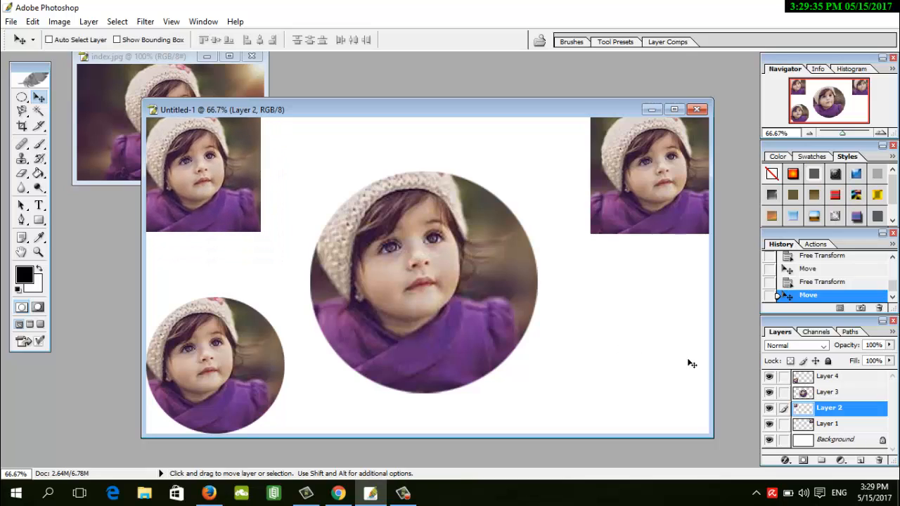
left_click(840, 427)
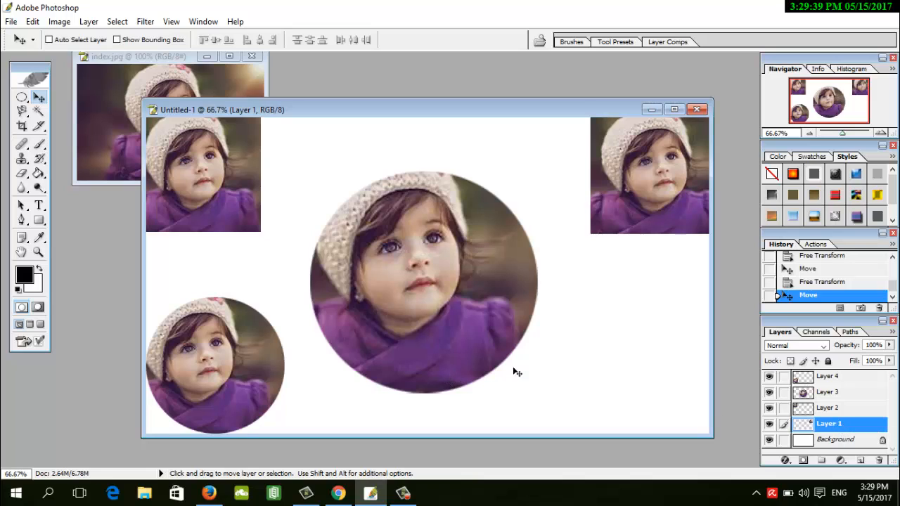
mouse_move(554, 363)
left_mouse_down()
mouse_move(525, 342)
mouse_move(555, 373)
mouse_move(542, 361)
mouse_move(552, 364)
left_mouse_up()
Step: Turn Auto Select Layer and Show Bounding Box back on, and test moving the central, upper-left and lower-left pictures directly
left_click(117, 40)
left_click_drag(385, 266, 389, 268)
mouse_move(221, 172)
left_mouse_down()
mouse_move(229, 211)
mouse_move(225, 168)
left_mouse_up()
mouse_move(218, 346)
left_mouse_down()
mouse_move(225, 374)
mouse_move(223, 331)
mouse_move(218, 357)
mouse_move(225, 344)
left_mouse_up()
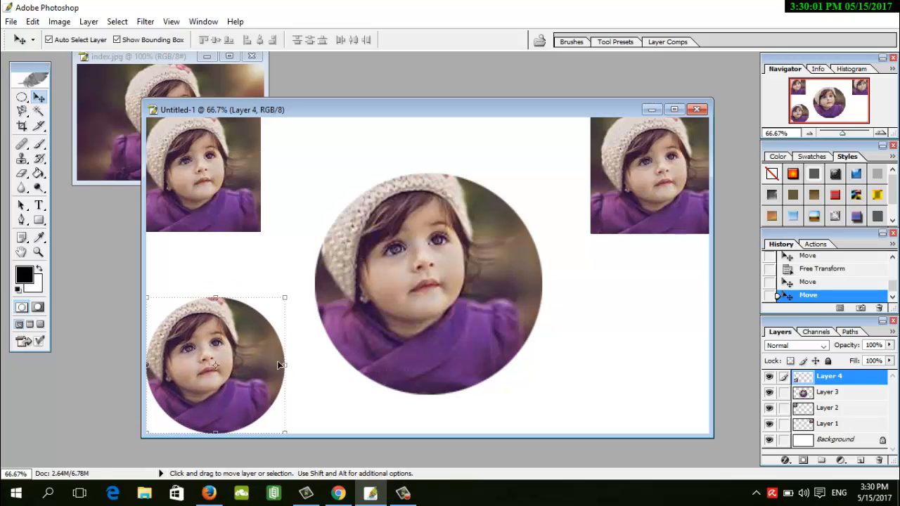
Step: Hide the bounding box and duplicate the lower-left round picture into the canvas's lower-right corner
left_click(229, 378)
left_click(117, 40)
key("alt")
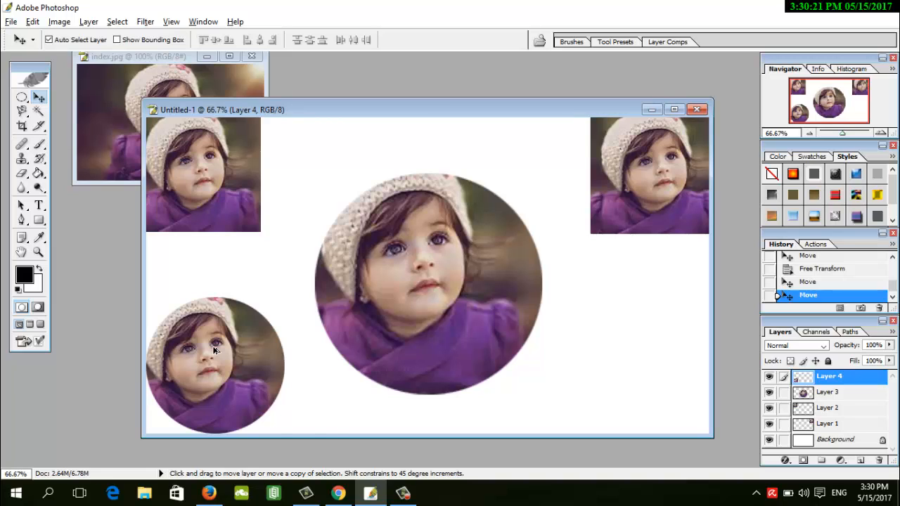
left_click_drag(214, 349, 634, 349)
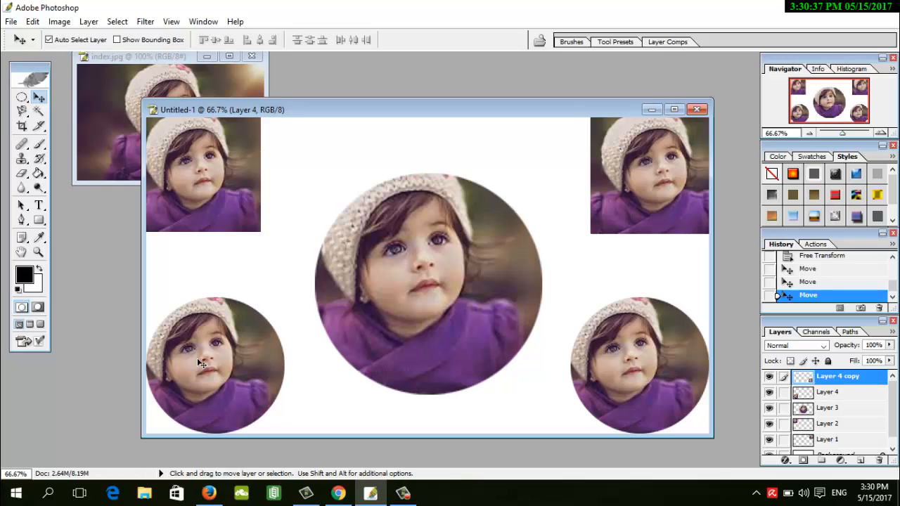
Step: Try placing another copy of the lower-left round picture beside the upper-left square picture, and undo the copy
key("alt")
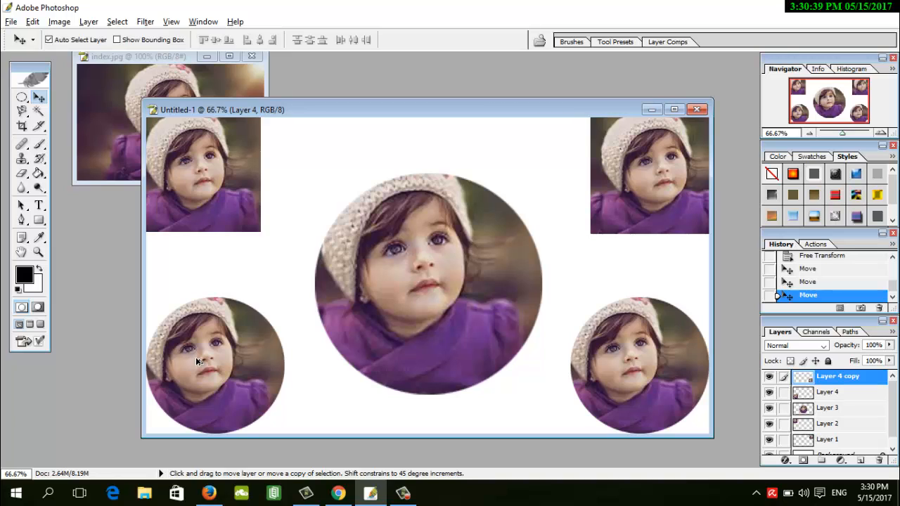
left_click_drag(197, 362, 320, 187)
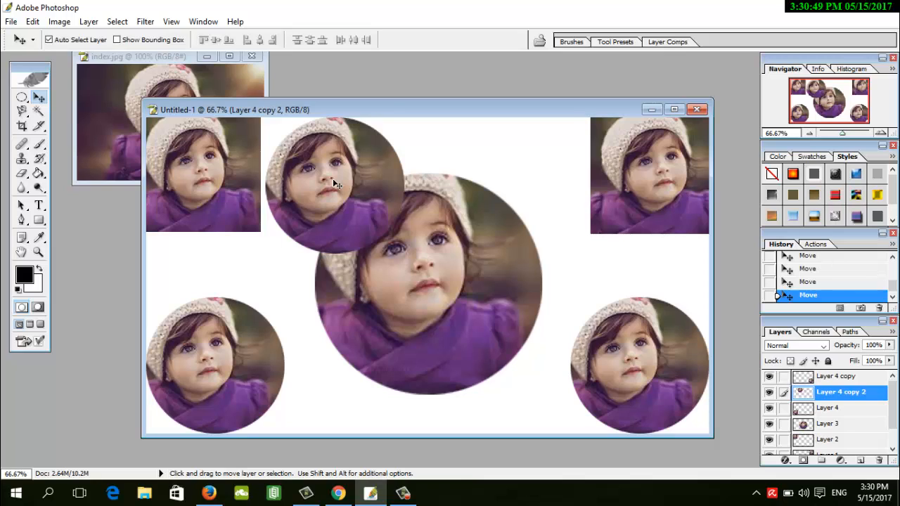
key("ctrl+z")
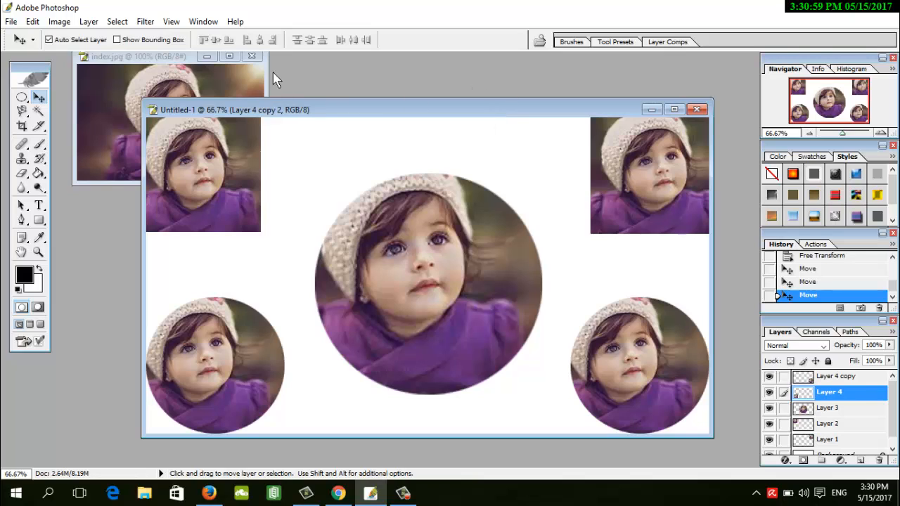
Step: Close the index.jpg photo
left_click(252, 56)
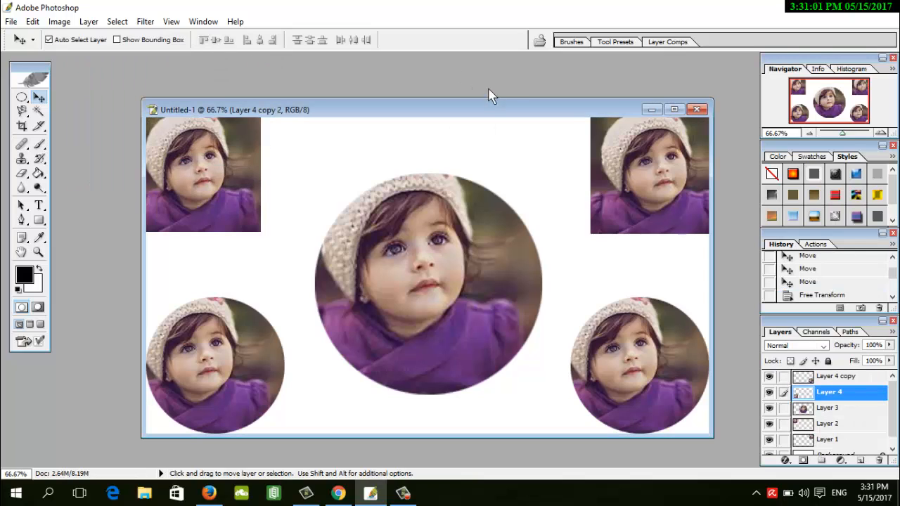
Step: Move the composition's window slightly up and set it up for saving as a separate copy in JPEG format
left_click_drag(470, 110, 468, 87)
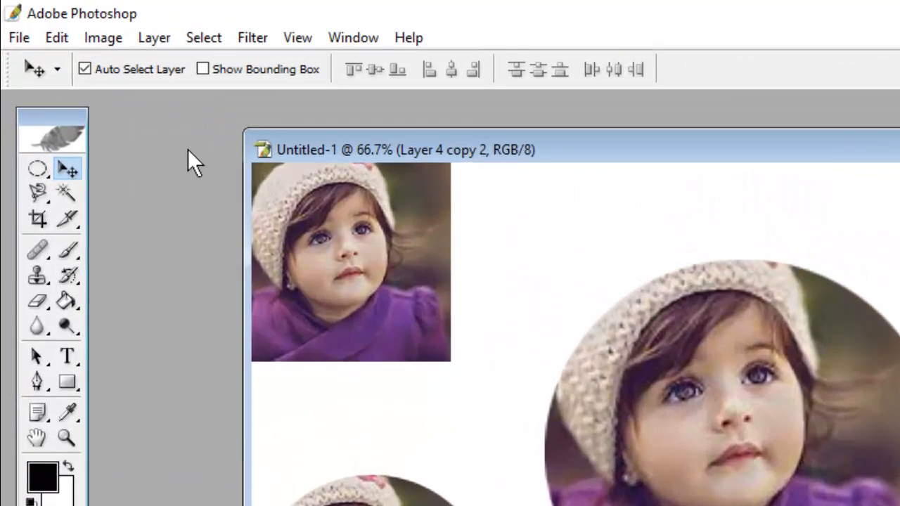
left_click(22, 38)
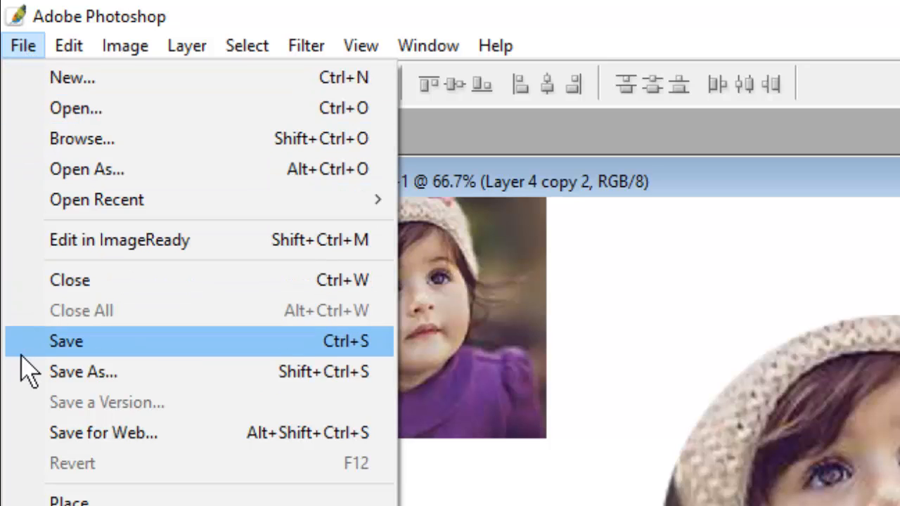
left_click(124, 383)
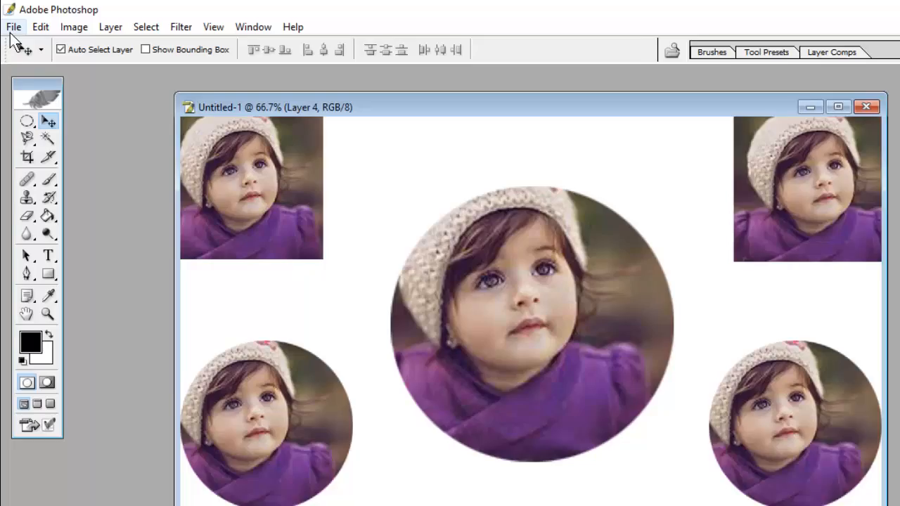
left_click(12, 22)
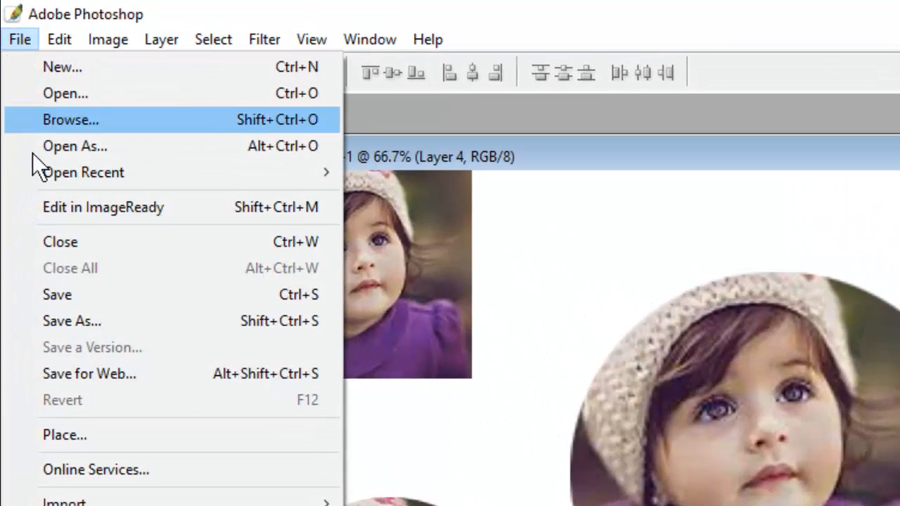
left_click(119, 330)
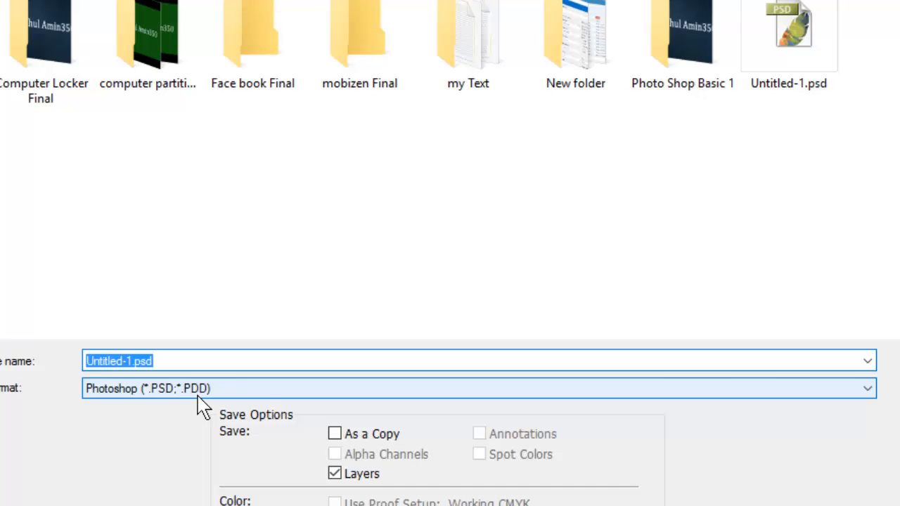
left_click(818, 398)
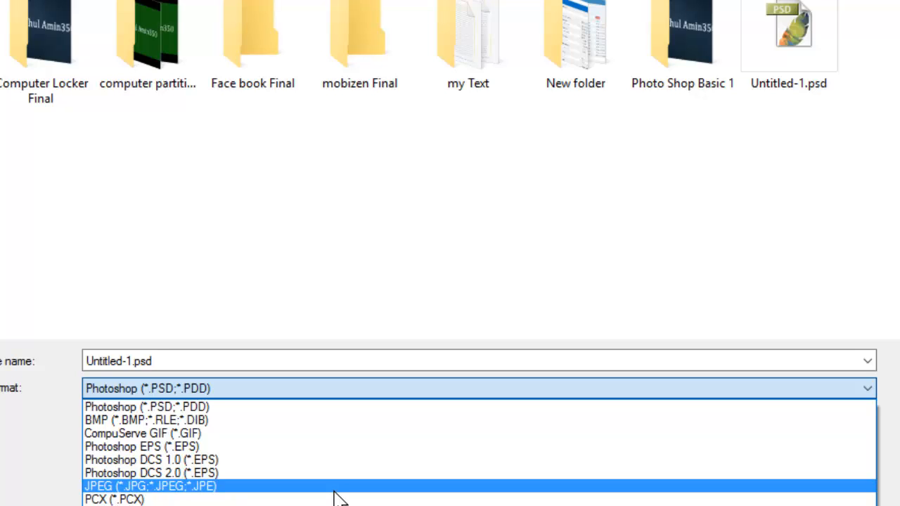
left_click(338, 486)
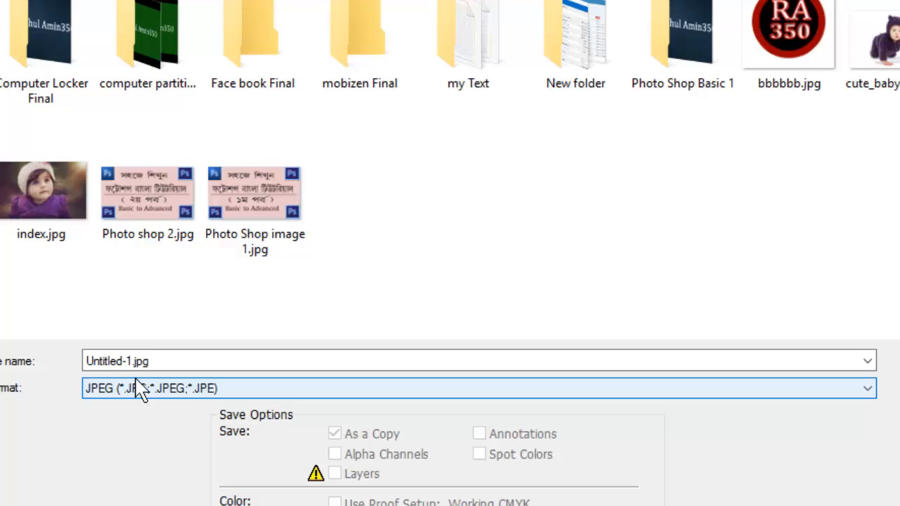
Step: Name the JPEG copy "new baby" and save it at Maximum quality 12
left_click(179, 367)
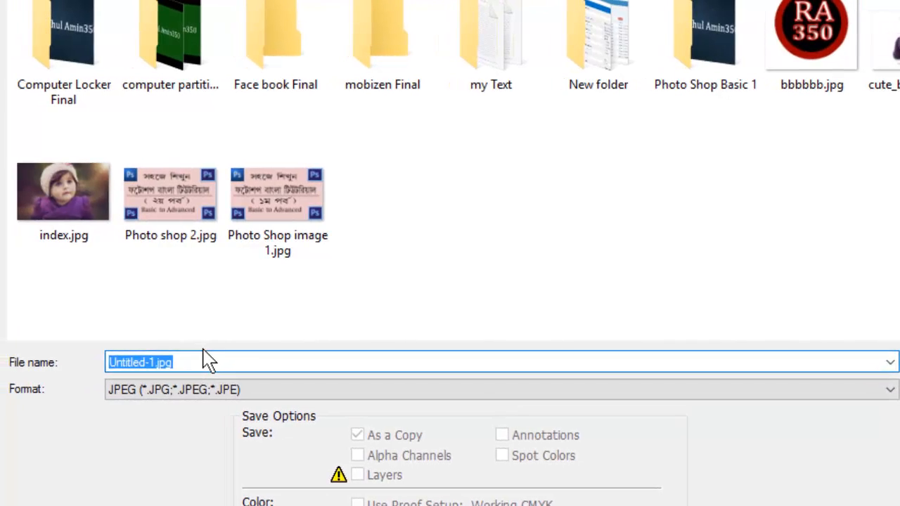
type("ne")
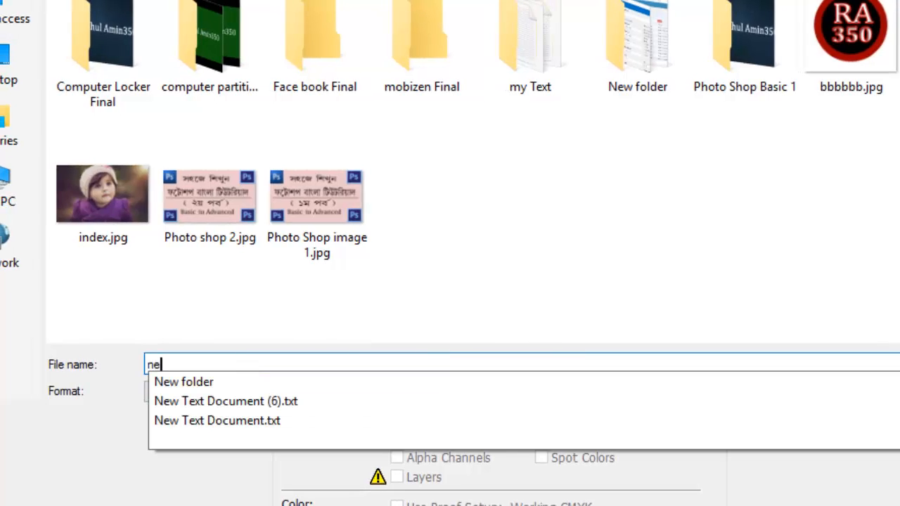
type("w ba")
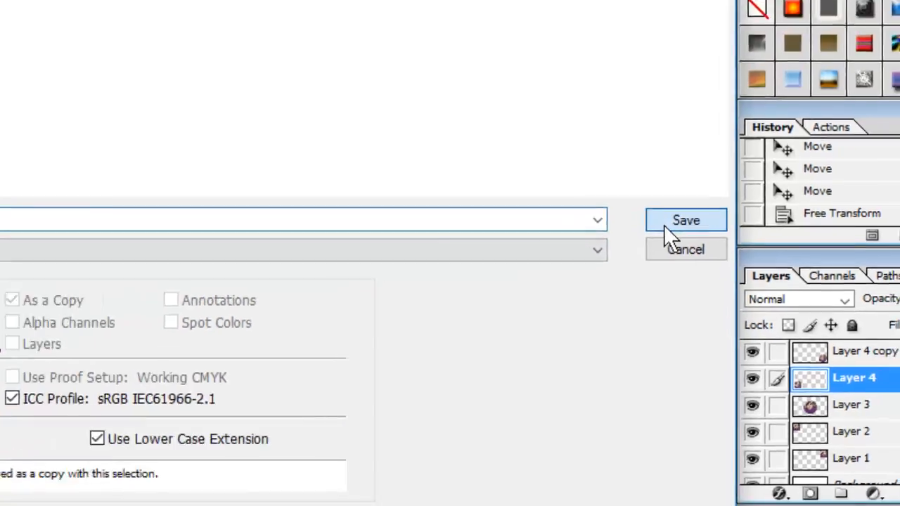
left_click(661, 174)
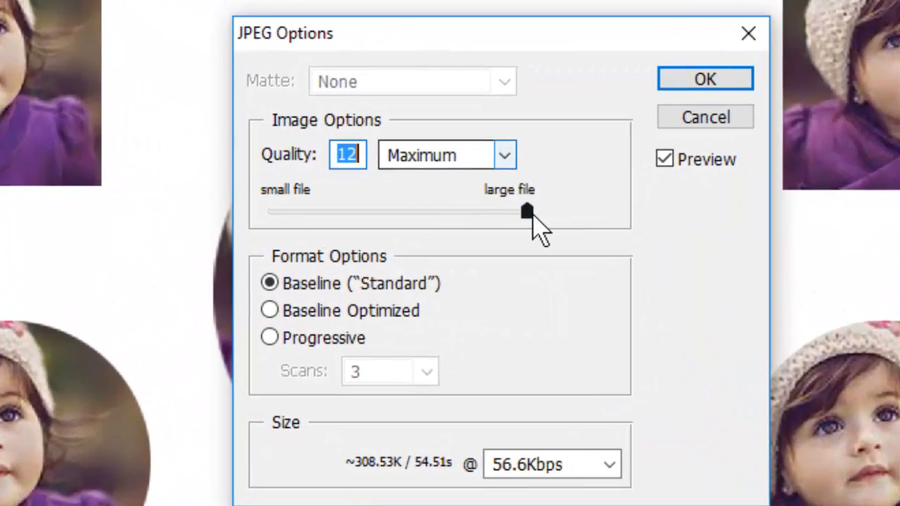
left_click_drag(529, 213, 567, 227)
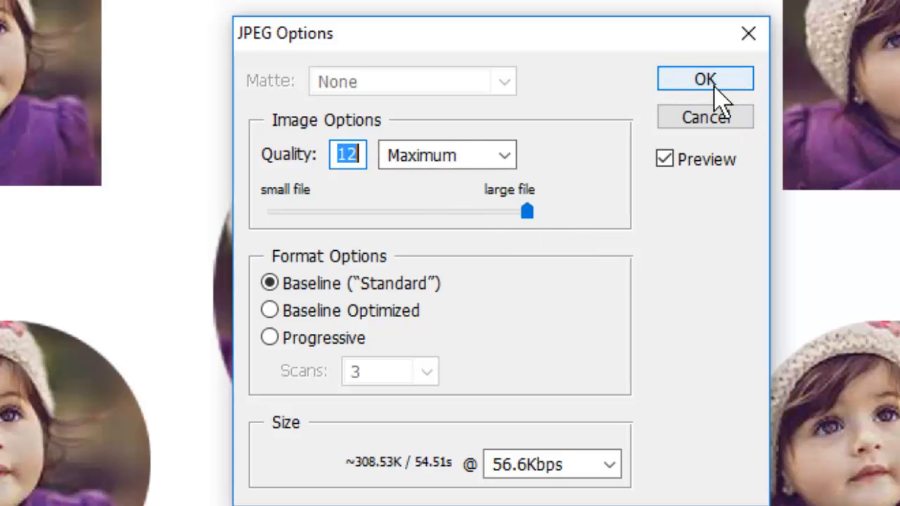
left_click(710, 80)
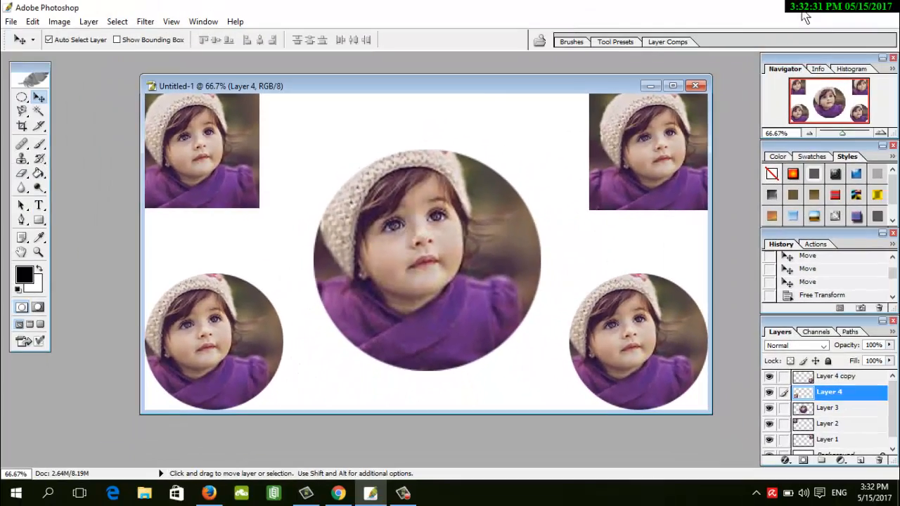
Step: View the saved new baby.jpg from the desktop in Photos, close it, and switch back to Photoshop
left_click(822, 10)
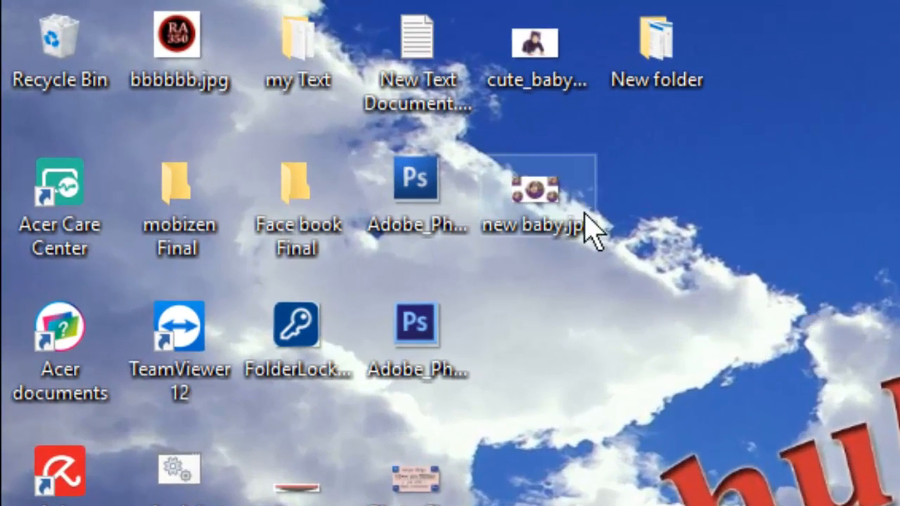
double_click(550, 211)
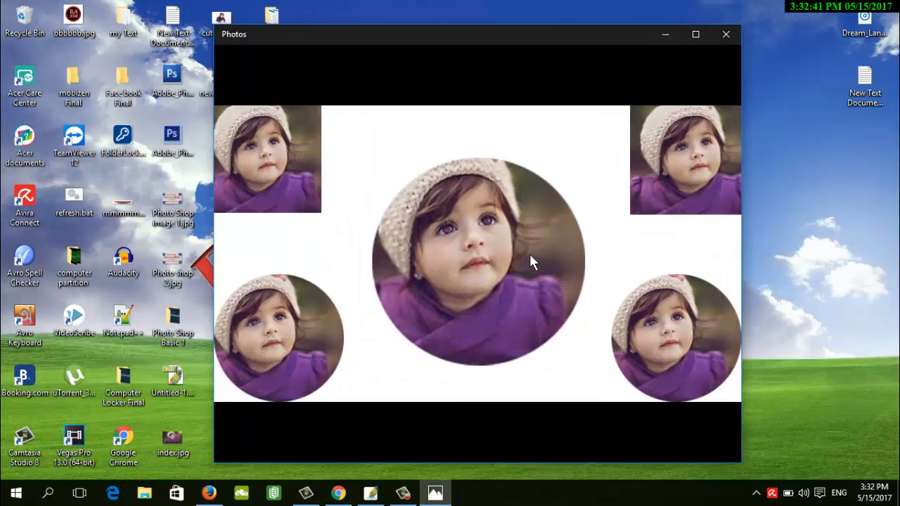
mouse_move(355, 301)
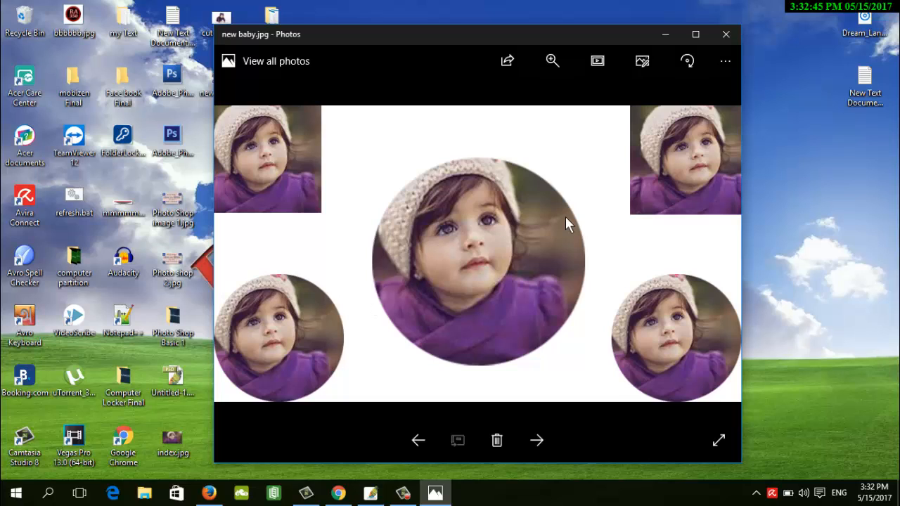
left_click(729, 39)
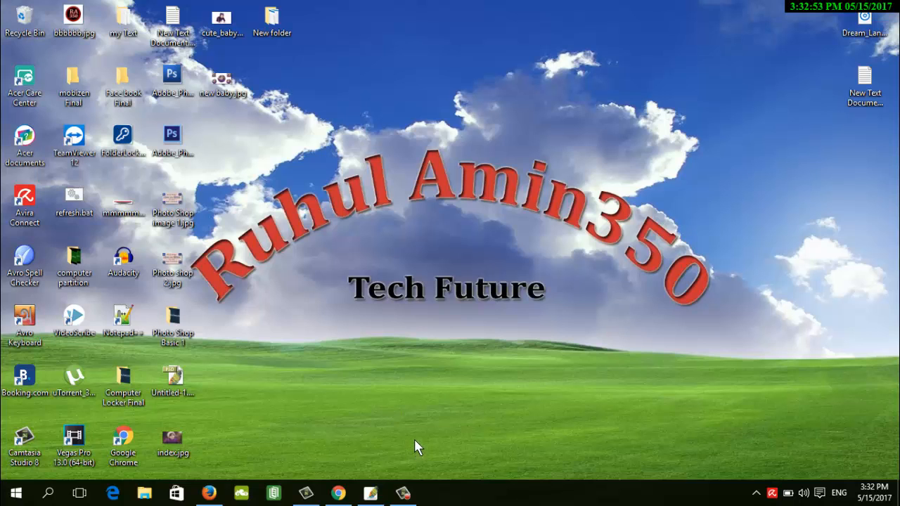
left_click(370, 495)
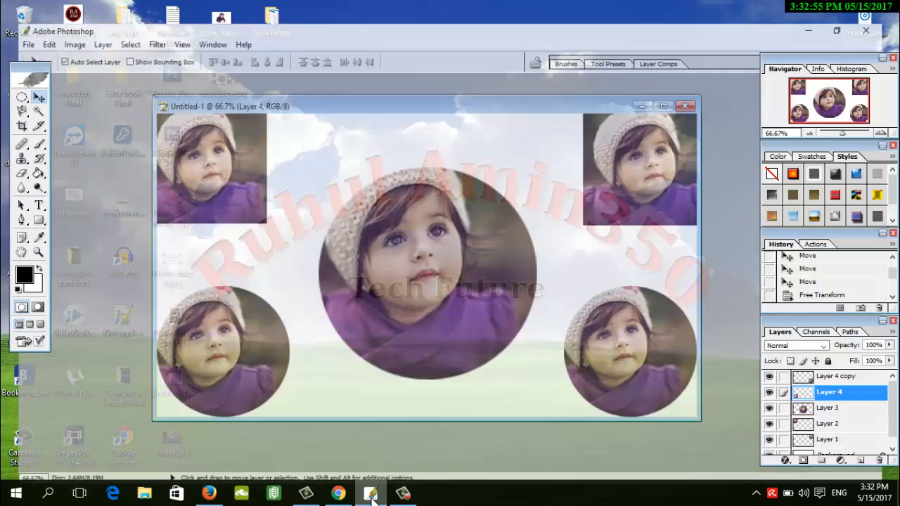